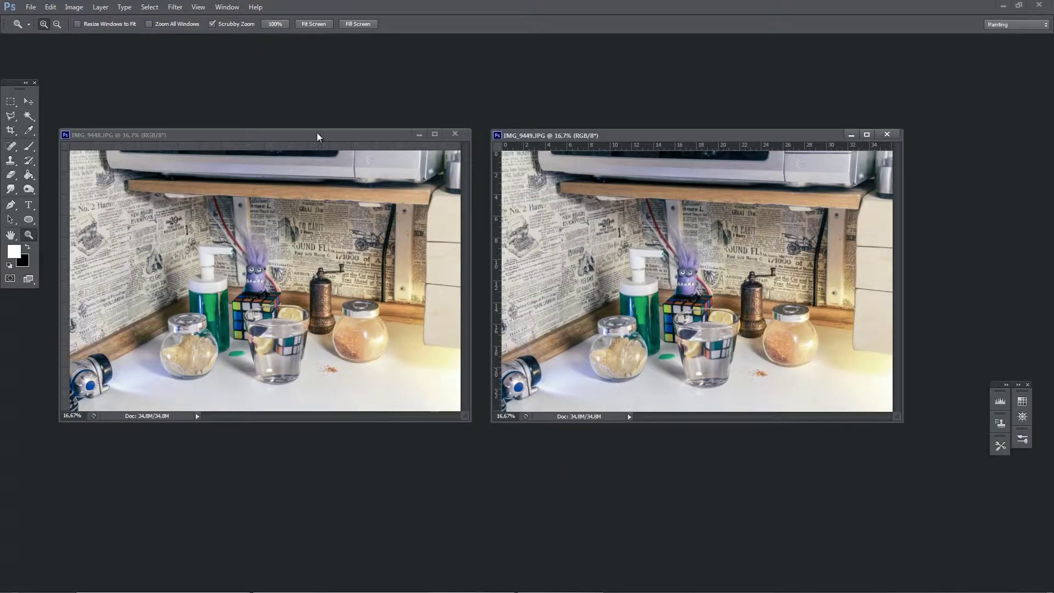
Copy the entire IMG_9448.JPG image and paste it into IMG_9449.JPG as a new layer
left_click(318, 135)
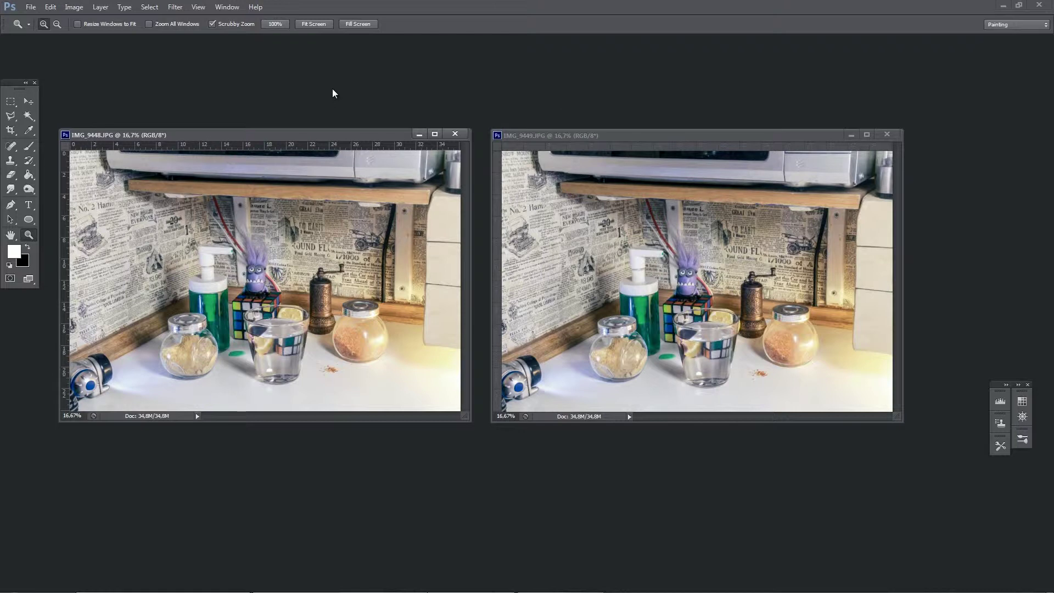
key("ctrl+a")
key("ctrl+c")
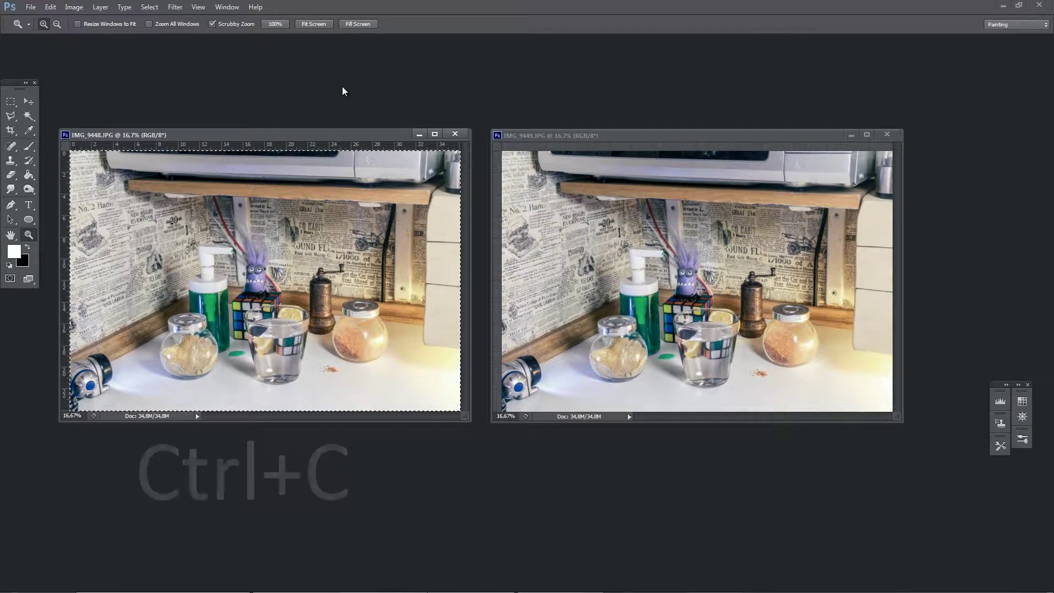
left_click(569, 137)
key("ctrl+v")
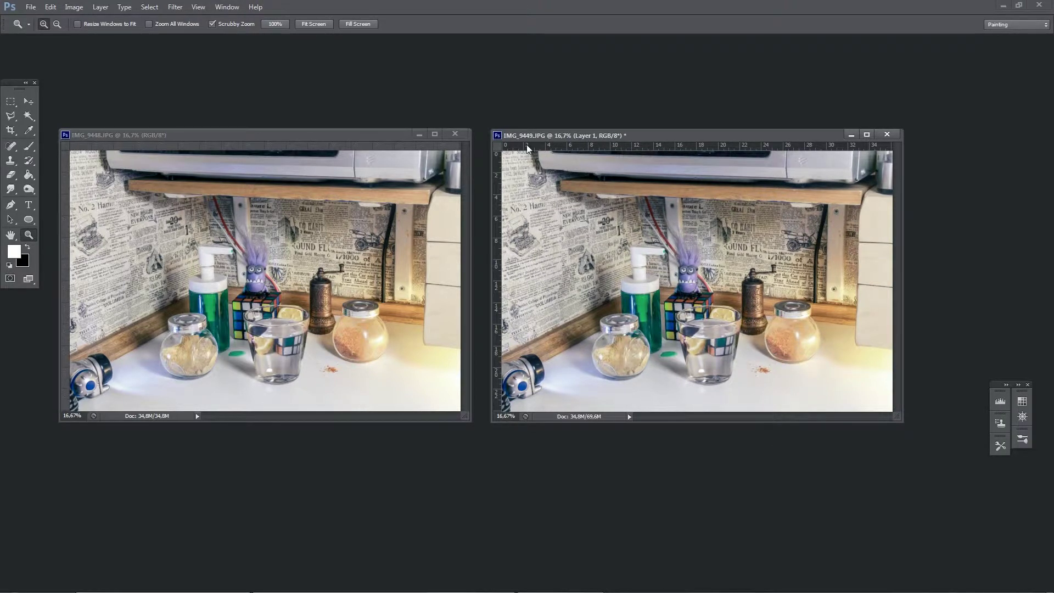
Close IMG_9448.JPG without saving and reposition the IMG_9449.JPG document window
left_click(455, 134)
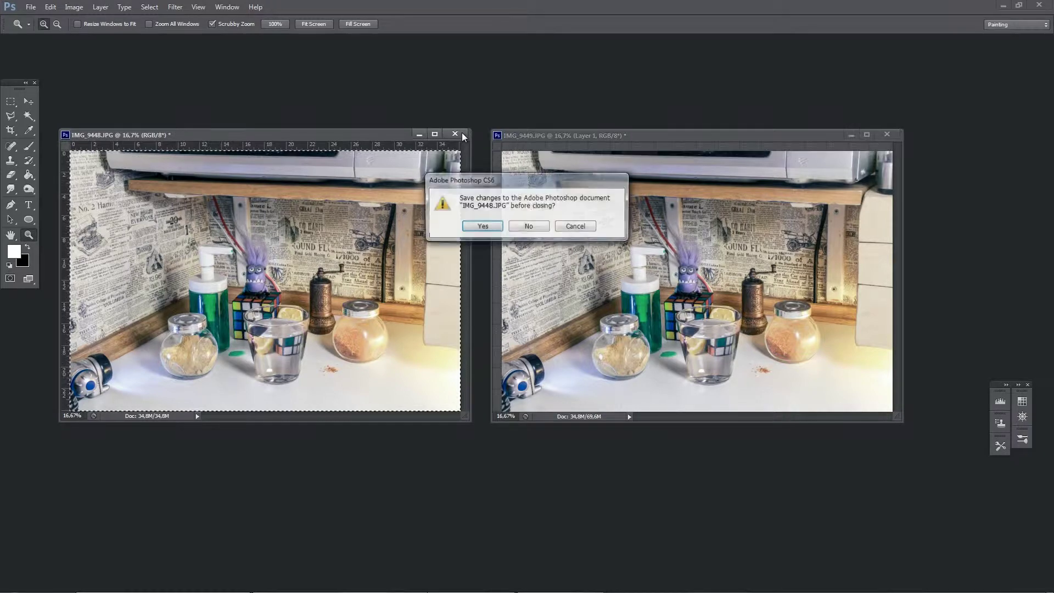
left_click(536, 225)
left_click_drag(611, 134, 248, 131)
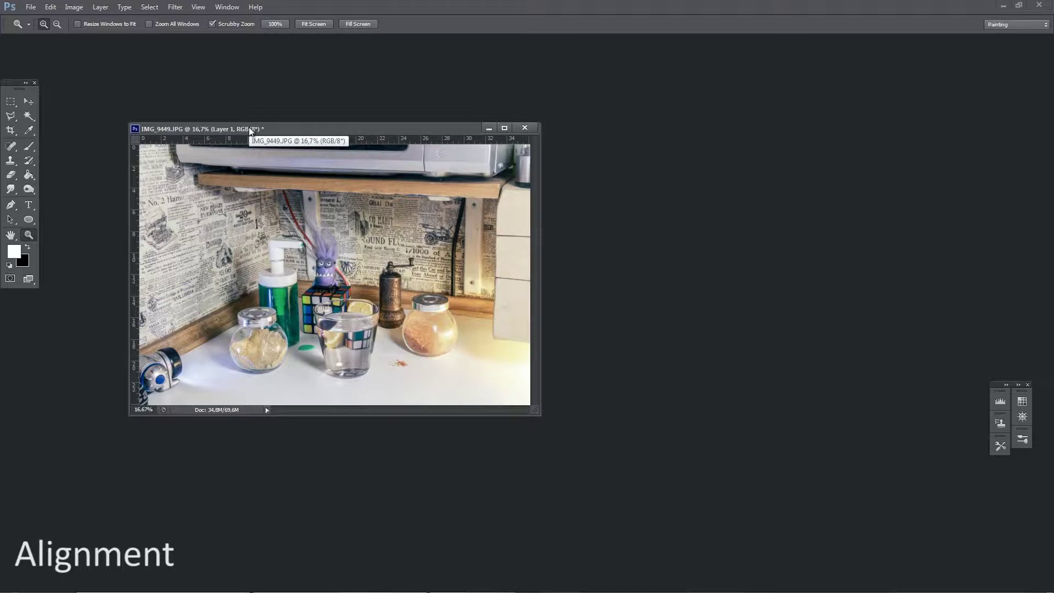
Show the document's layers and reduce Layer 1's opacity to 51%
left_click(226, 7)
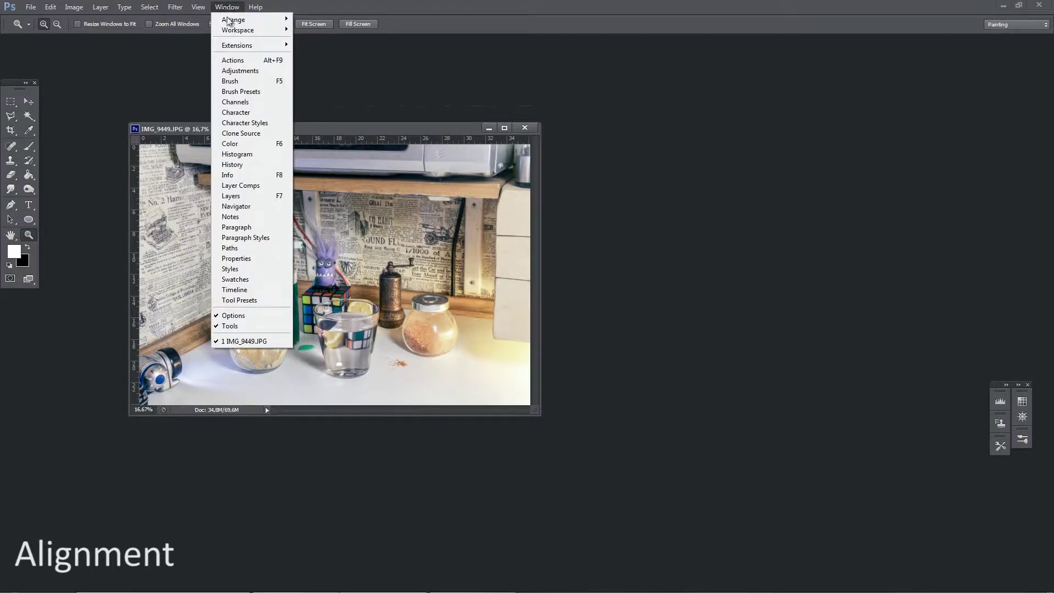
left_click(230, 196)
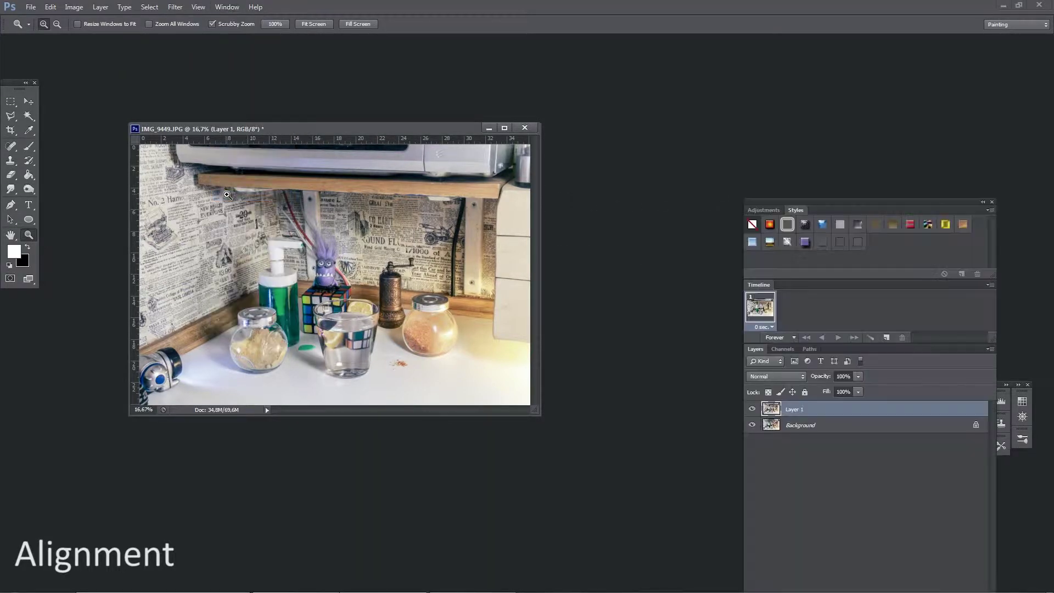
left_click(858, 377)
left_click_drag(859, 378, 831, 388)
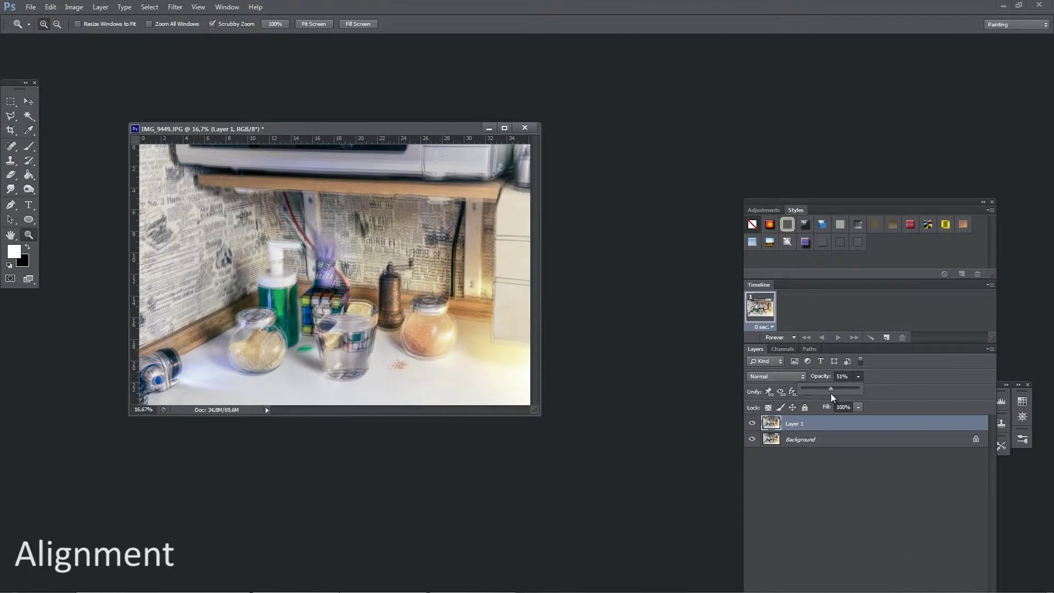
Align Layer 1 with the background by moving it to about X 2124, Y 1452 px and rotating it 0.5 degrees
key("ctrl+plus")
left_click(50, 7)
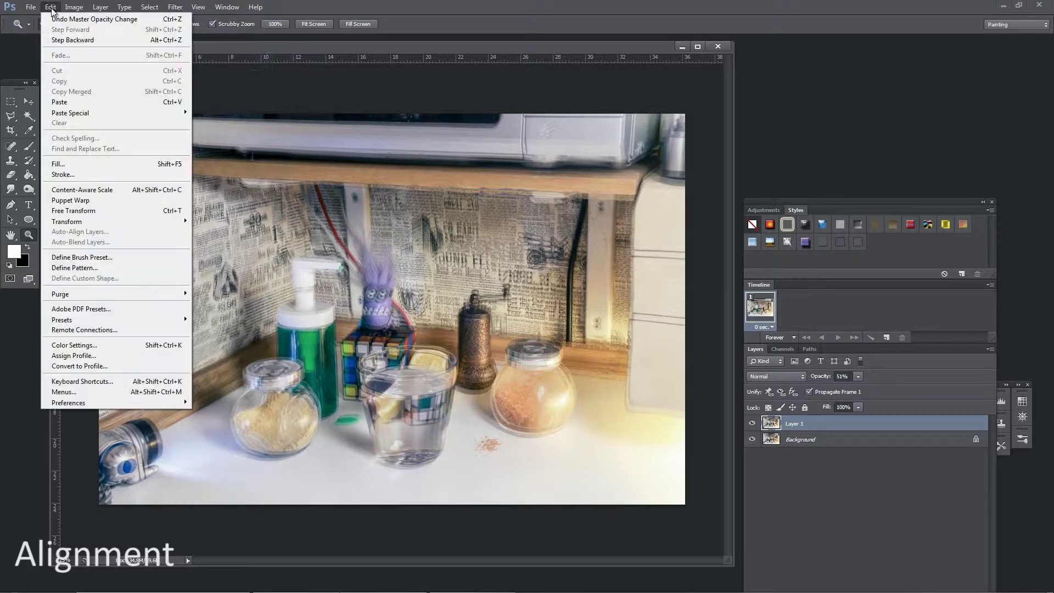
mouse_move(82, 221)
left_click(211, 247)
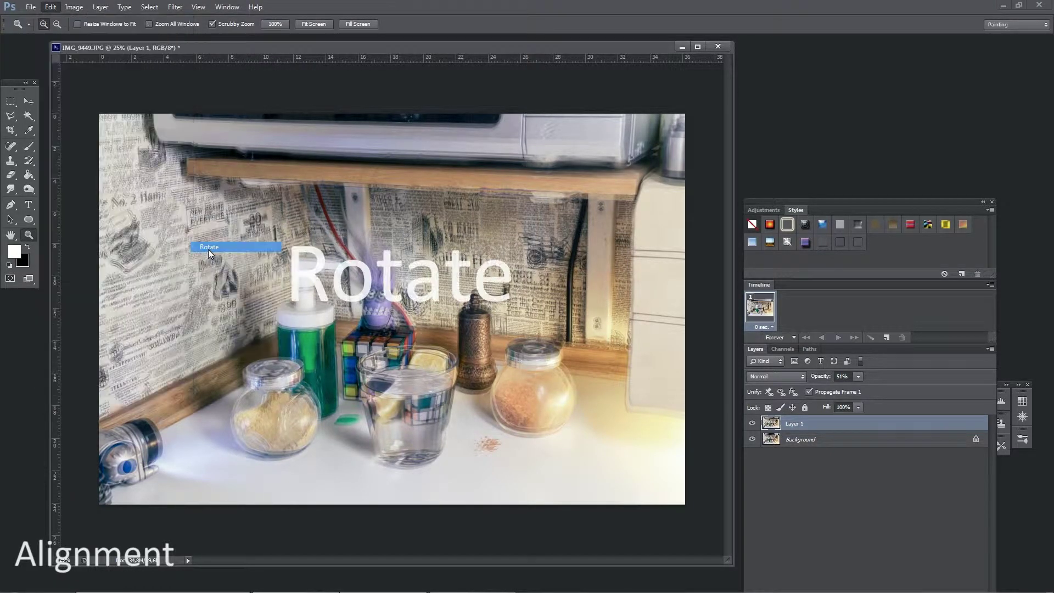
key("Down")
key("Down")
key("Down")
key("Down")
key("Down")
key("Down")
key("Down")
key("Down")
key("Down")
key("Down")
key("Down")
key("Down")
key("Down")
key("Down")
key("Down")
key("Down")
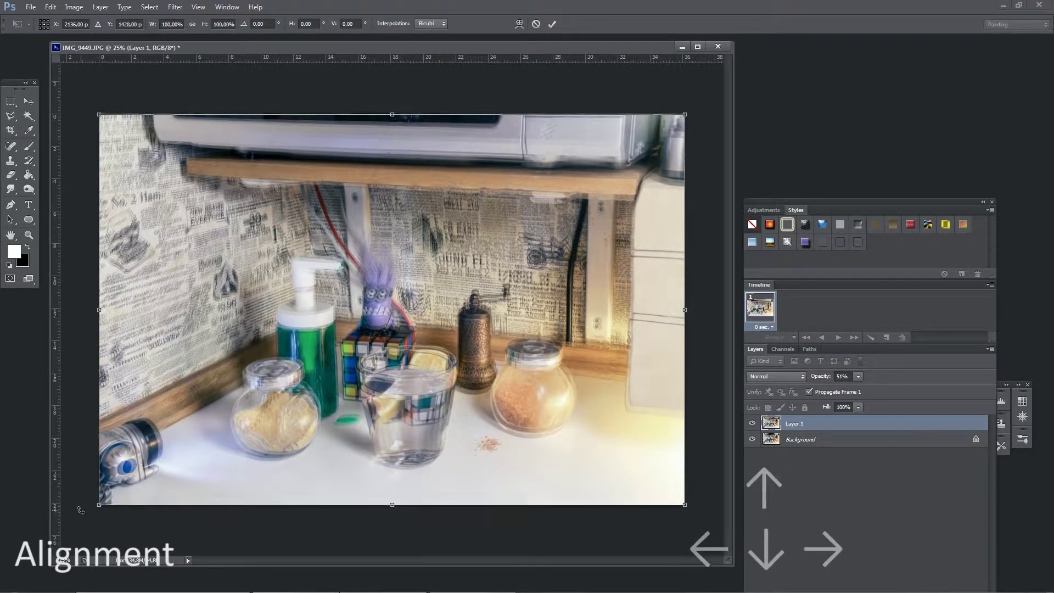
key("Down")
key("Down")
key("Down")
key("Down")
key("Down")
key("Down")
key("Down")
key("Down")
key("Left")
key("Left")
key("Left")
key("Left")
key("Left")
key("Left")
key("Left")
key("Left")
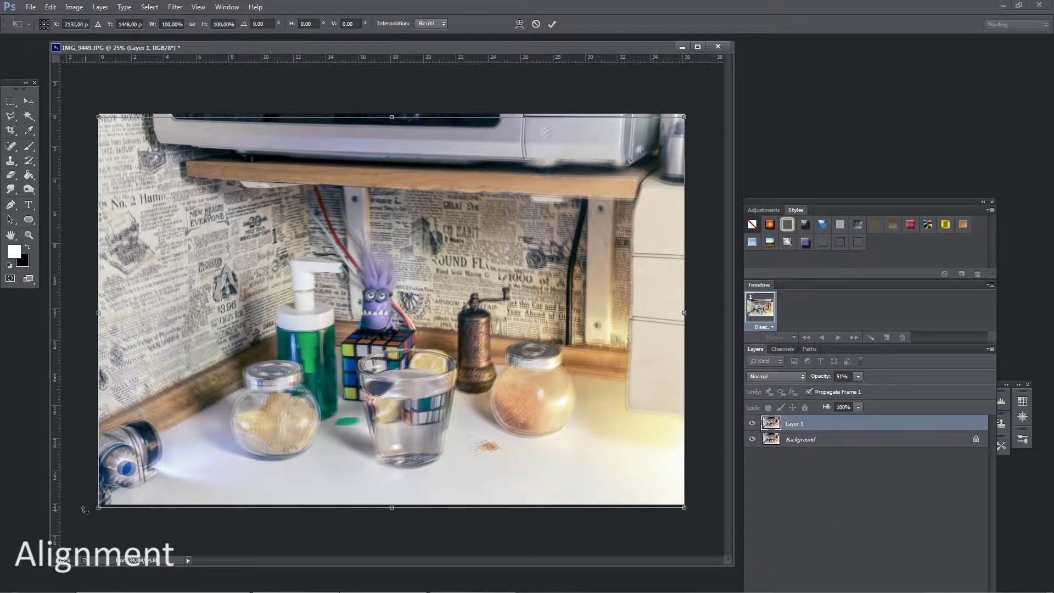
key("Left")
key("Left")
key("Left")
key("Left")
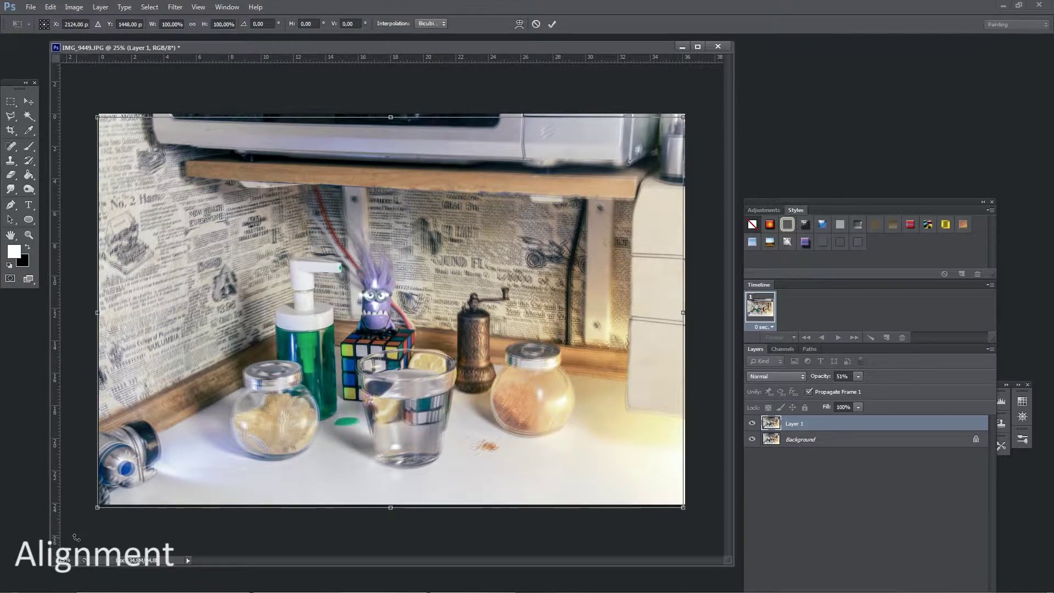
mouse_move(76, 538)
left_mouse_down()
mouse_move(73, 529)
mouse_move(66, 540)
left_mouse_up()
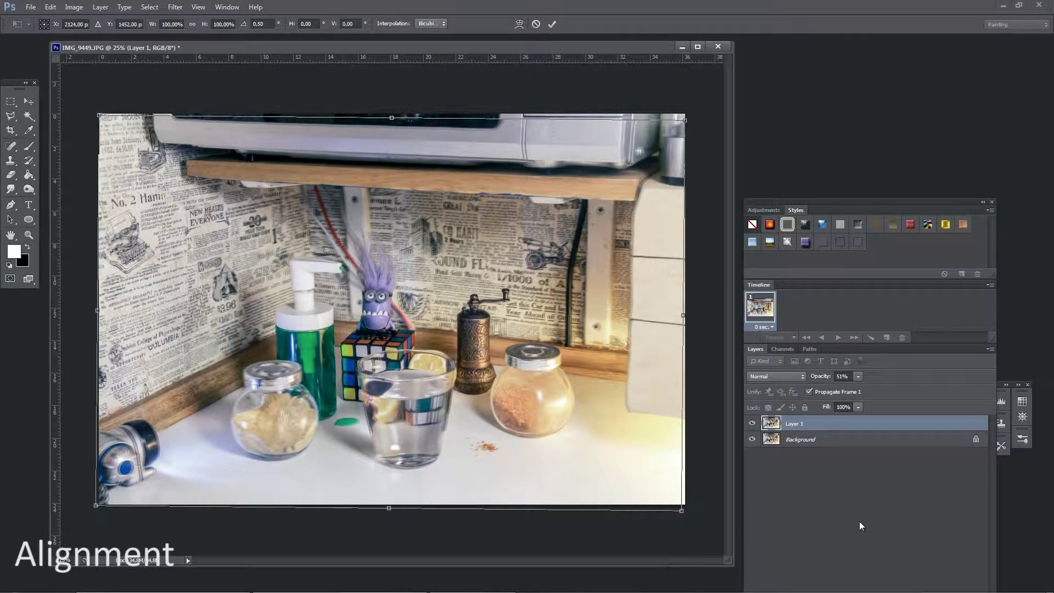
Set Layer 1's opacity to 100% and hide the Background layer
left_click_drag(858, 376, 924, 377)
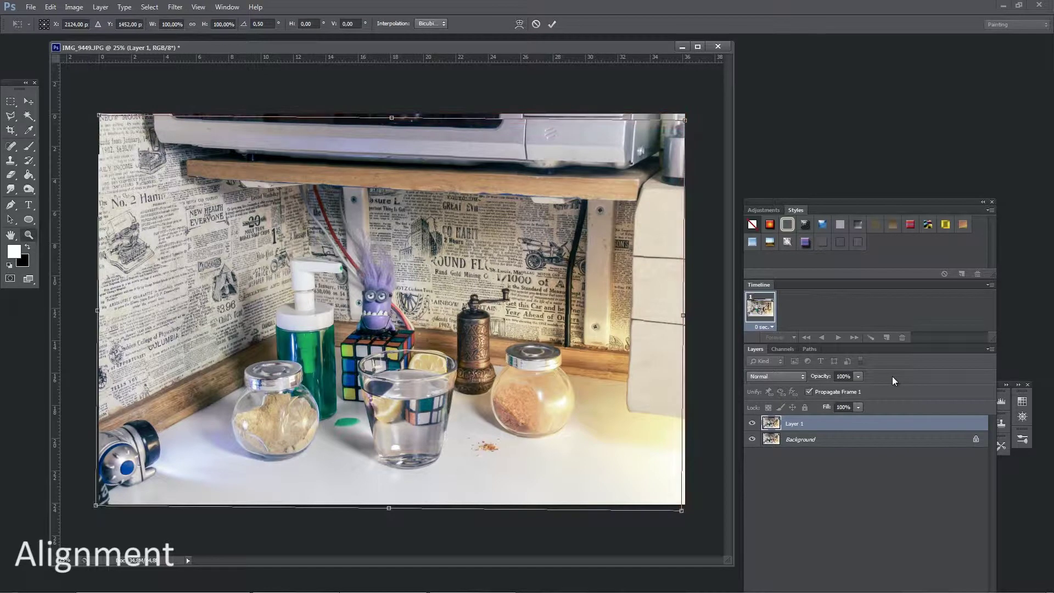
key("Escape")
key("z")
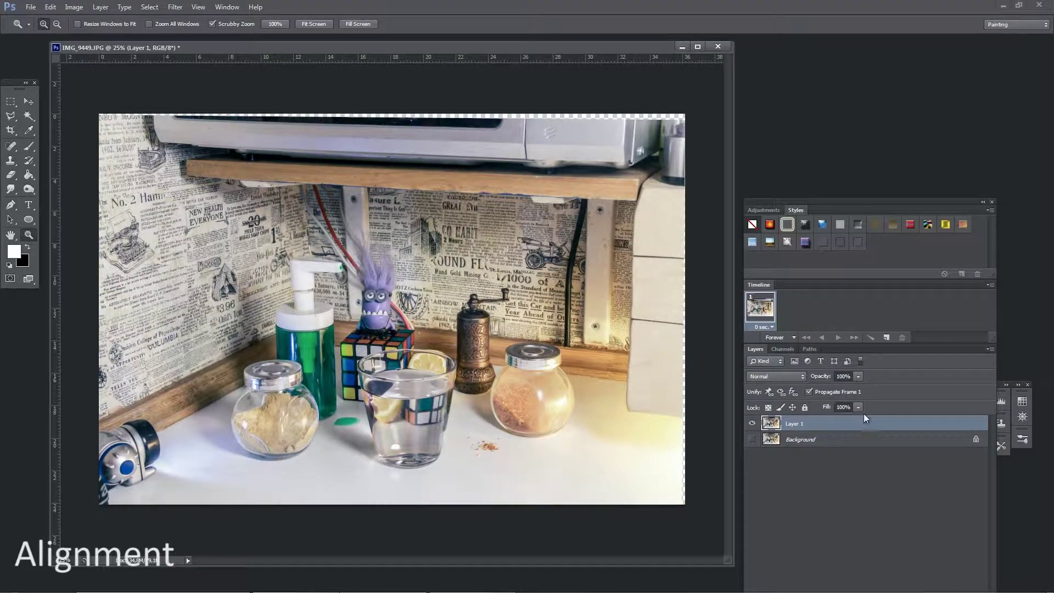
Select the whole canvas, scale the selection outline proportionally to 97.58% and centre it within the image
key("ctrl+a")
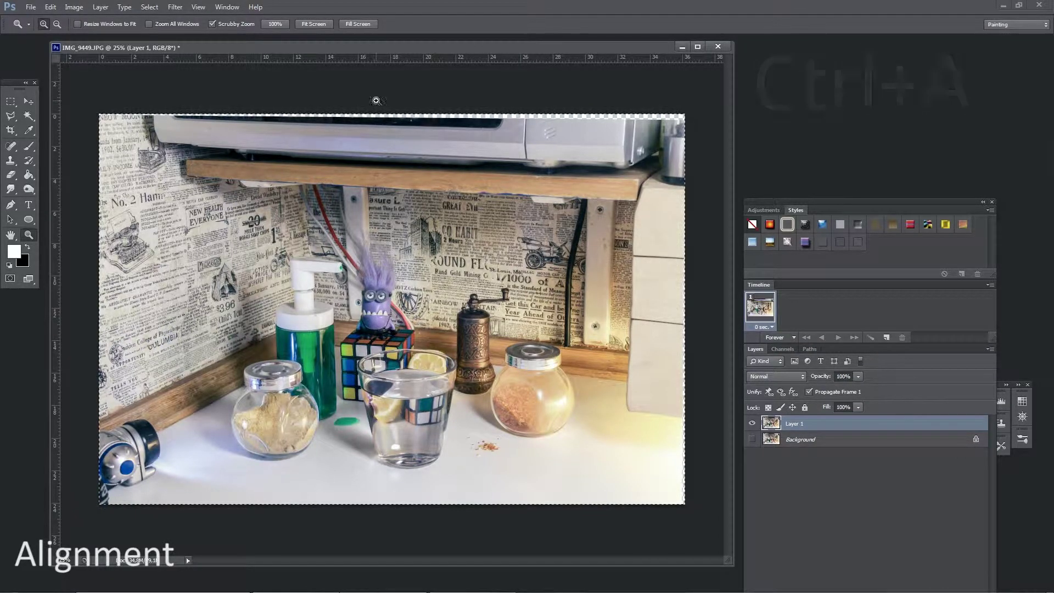
left_click(149, 8)
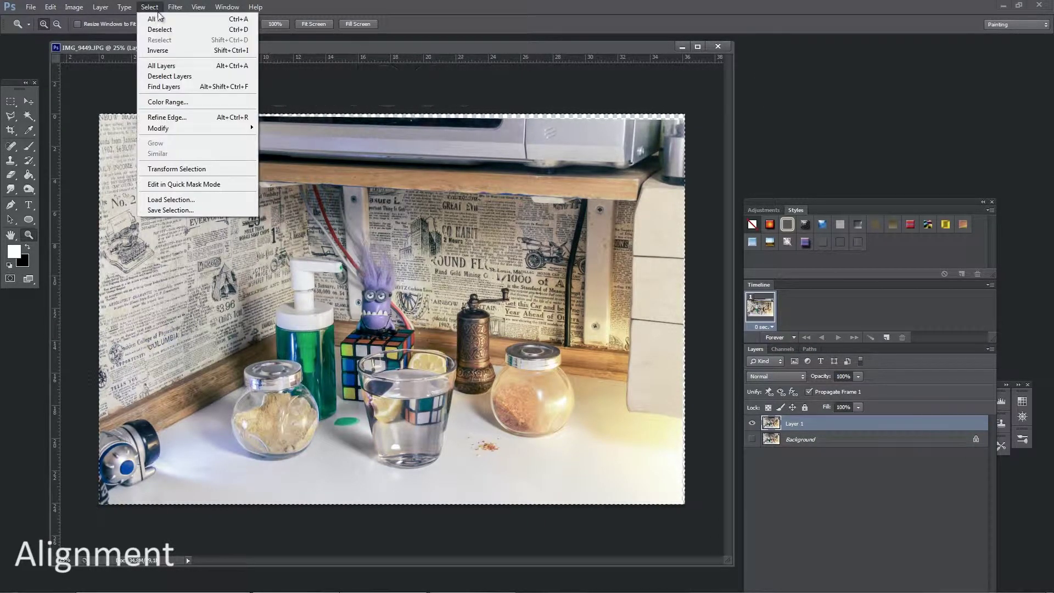
left_click(183, 168)
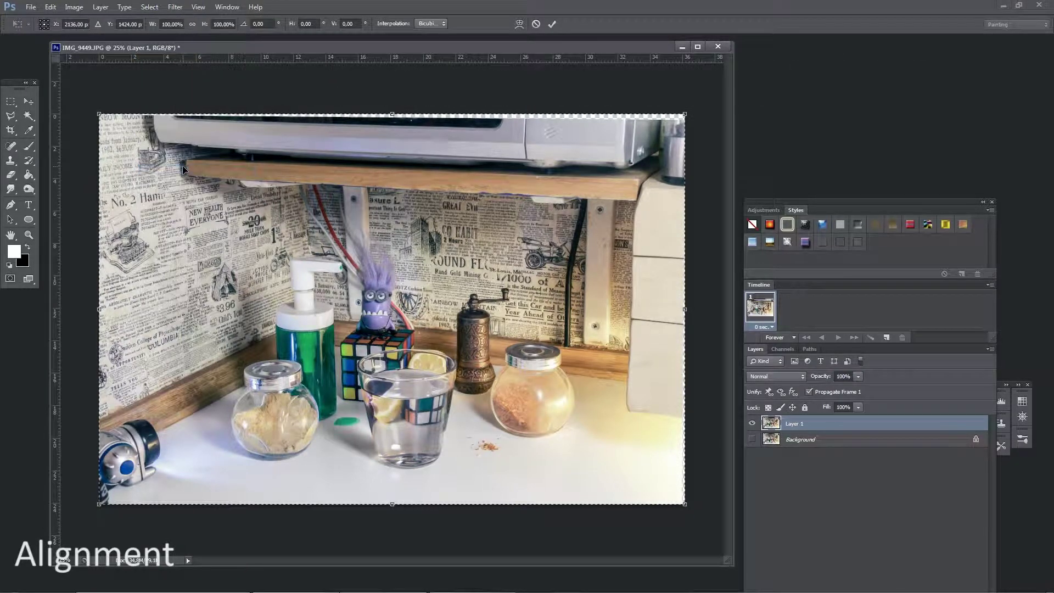
left_click(193, 24)
left_click_drag(683, 111, 671, 122)
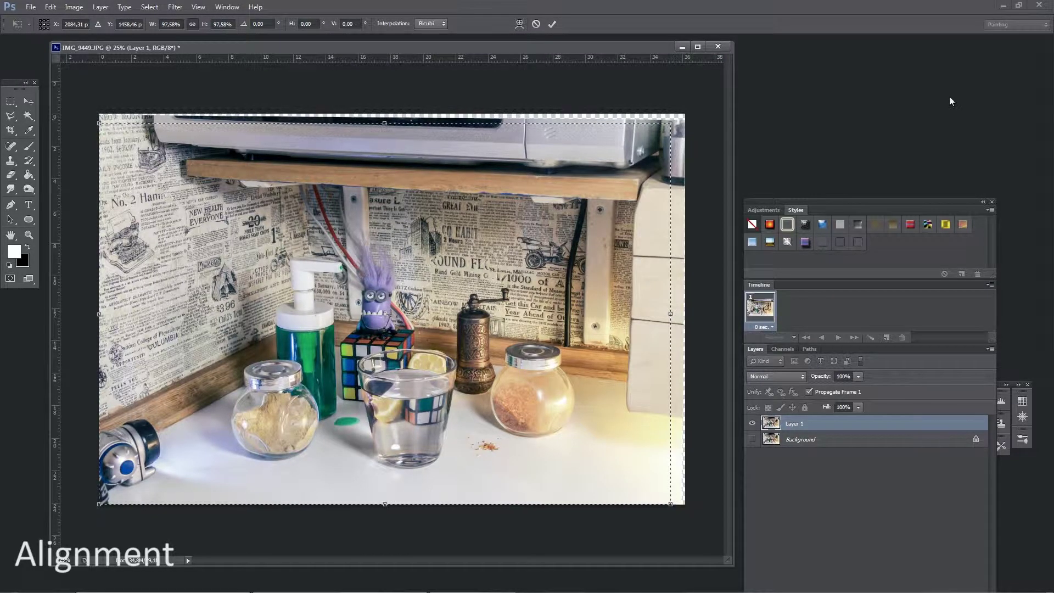
key("Up")
key("Up")
key("Up")
key("Up")
key("Right")
key("Right")
key("Right")
key("Right")
key("Right")
key("Right")
key("Right")
key("Right")
key("Right")
key("Right")
key("Right")
key("Right")
key("Right")
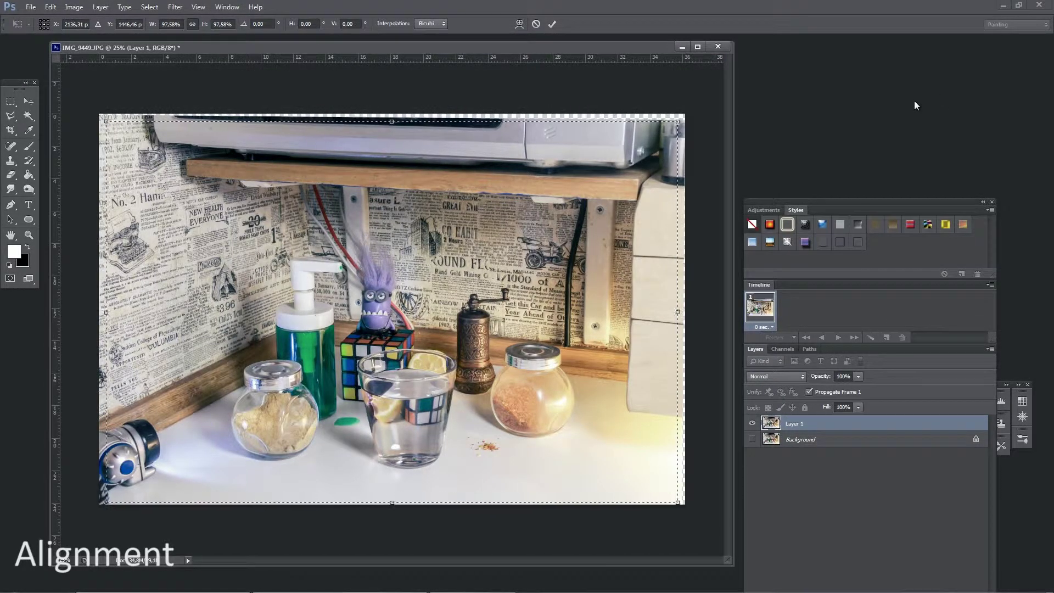
Shrink the selection outline to about 92.9% and reposition it to exclude the layer's transparent edges
left_click_drag(678, 121, 651, 139)
key("Right")
key("Right")
key("Right")
key("Right")
key("Right")
key("Right")
key("Right")
key("Right")
key("Right")
key("Right")
key("Right")
key("Right")
key("Right")
key("Right")
key("Right")
key("Right")
key("Right")
key("Right")
key("Right")
key("Right")
key("Up")
key("Up")
key("Up")
key("Up")
key("Up")
key("Up")
key("Up")
key("Up")
key("Up")
key("Up")
key("Up")
key("Up")
key("Up")
key("Up")
key("Up")
key("Up")
key("Up")
key("Up")
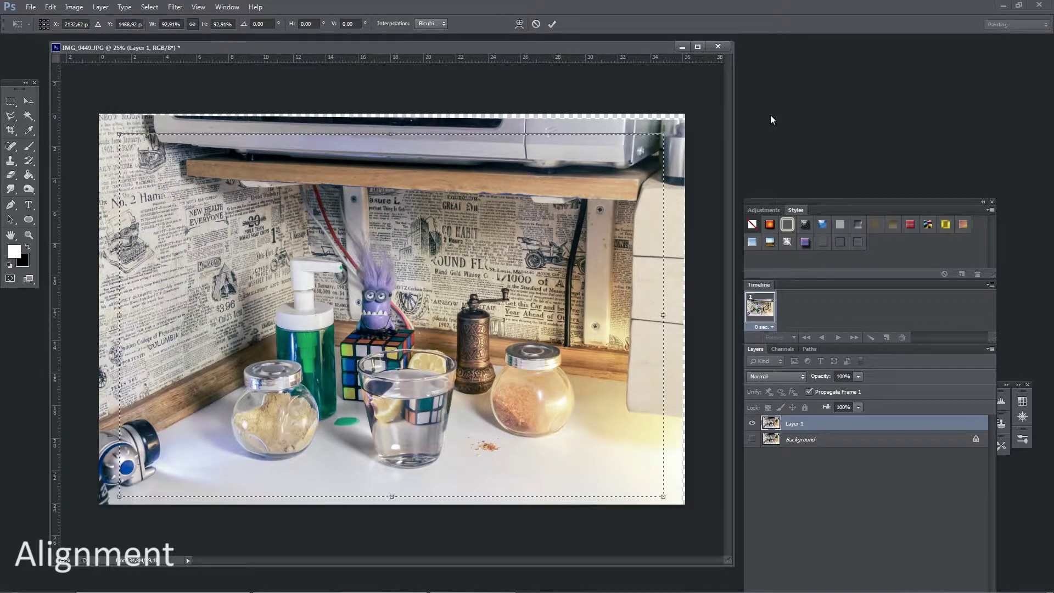
key("Return")
key("z")
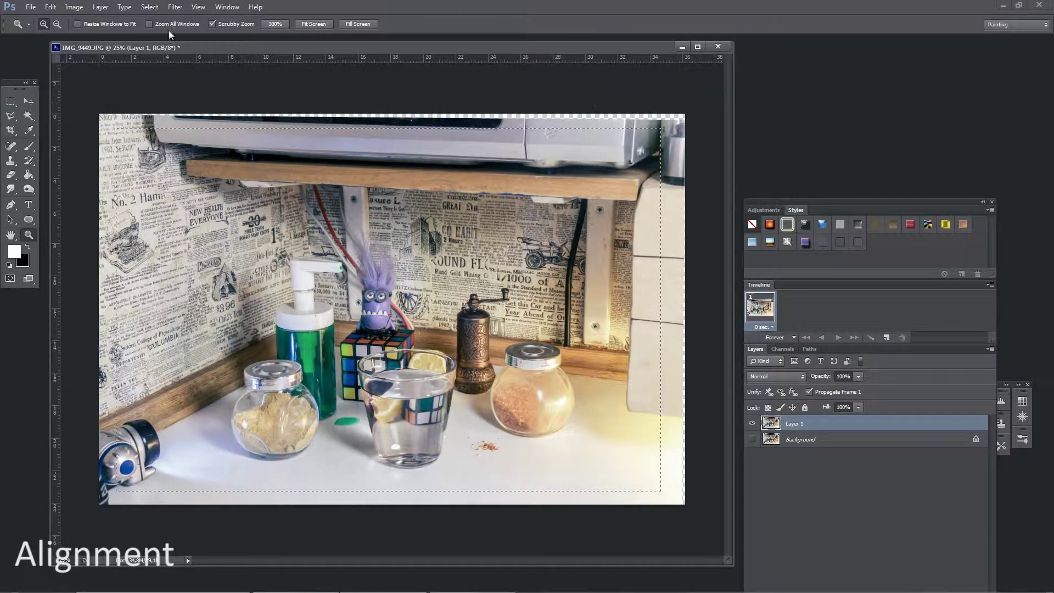
Crop the image to the selection and deselect
left_click(69, 11)
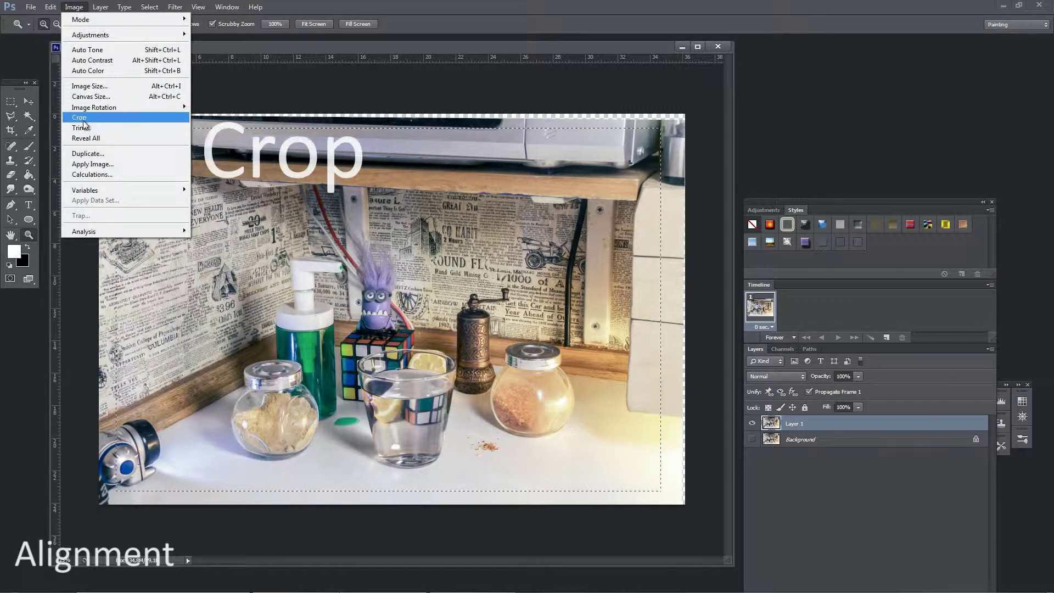
left_click(82, 118)
key("m")
key("ctrl+d")
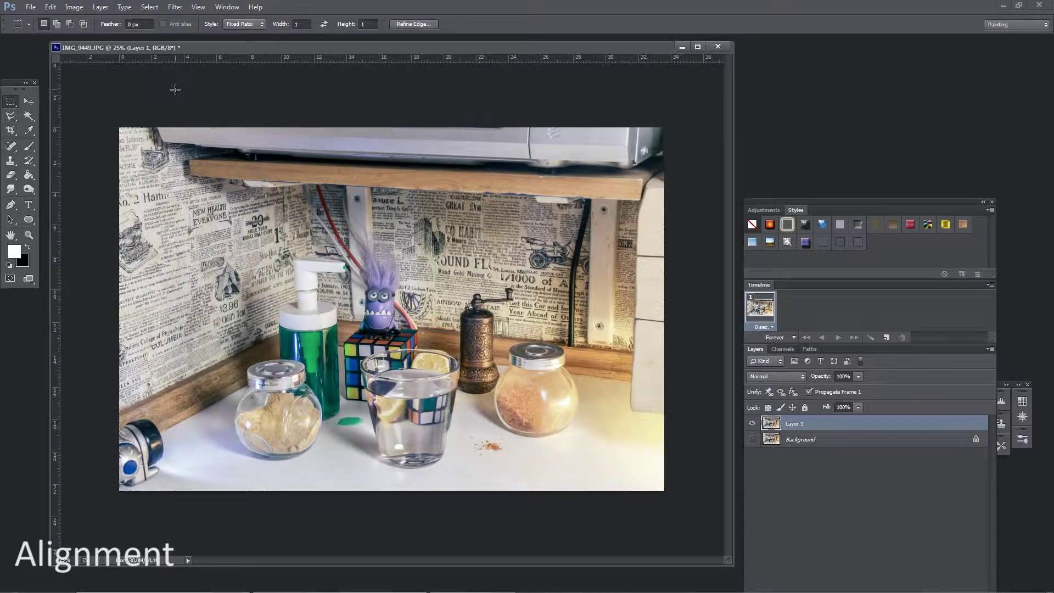
Make the Background layer visible and save the aligned image as IMG_9449.psd in the stereo folder
left_click(752, 439)
key("ctrl+shift+s")
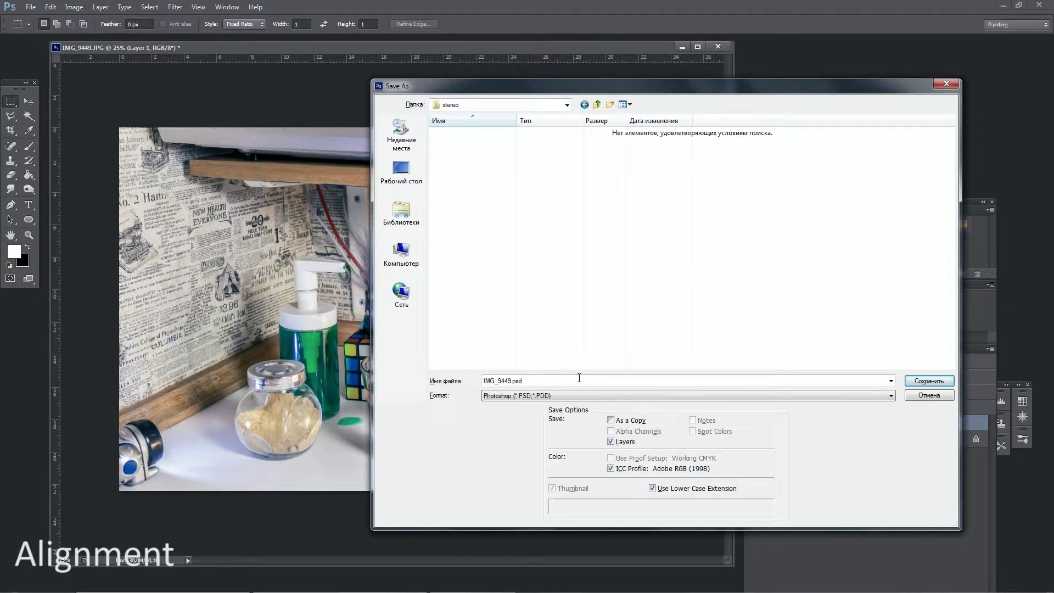
left_click(909, 383)
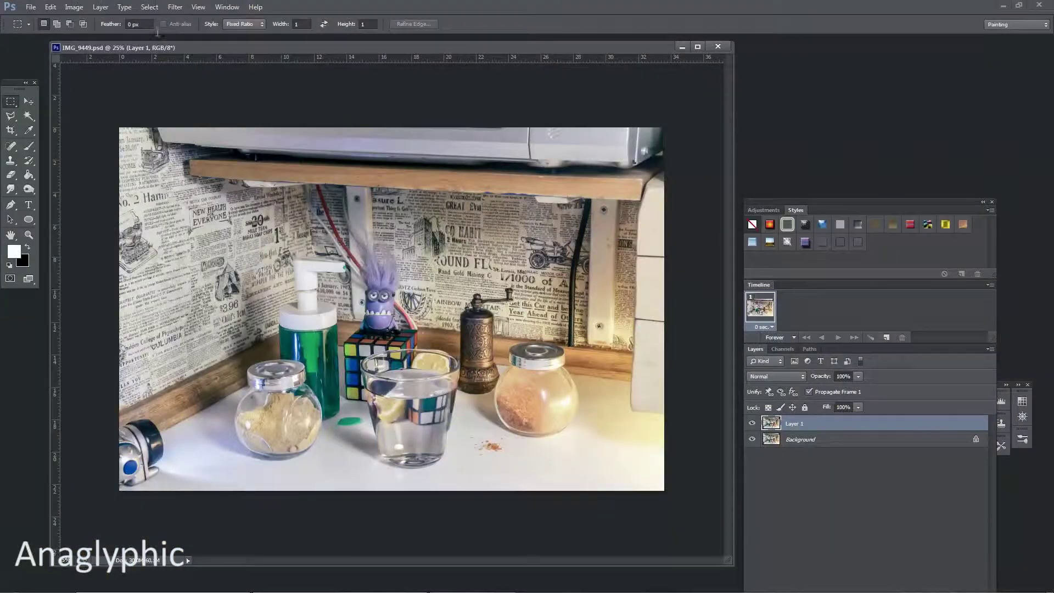
Turn off the G and B channels in Layer 1's blending options to create an anaglyph
left_click(109, 10)
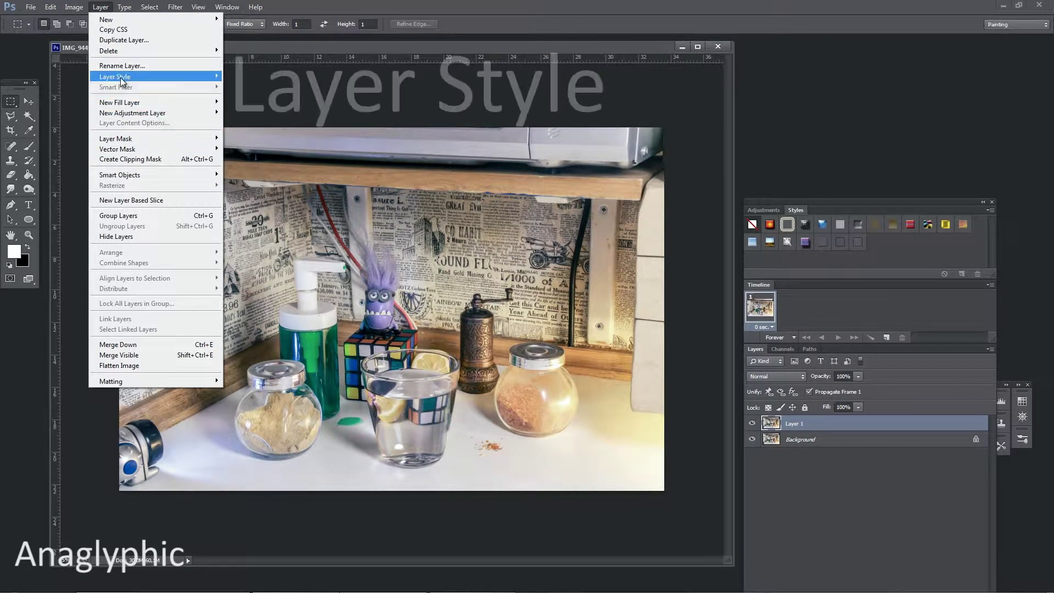
mouse_move(125, 81)
left_click(258, 77)
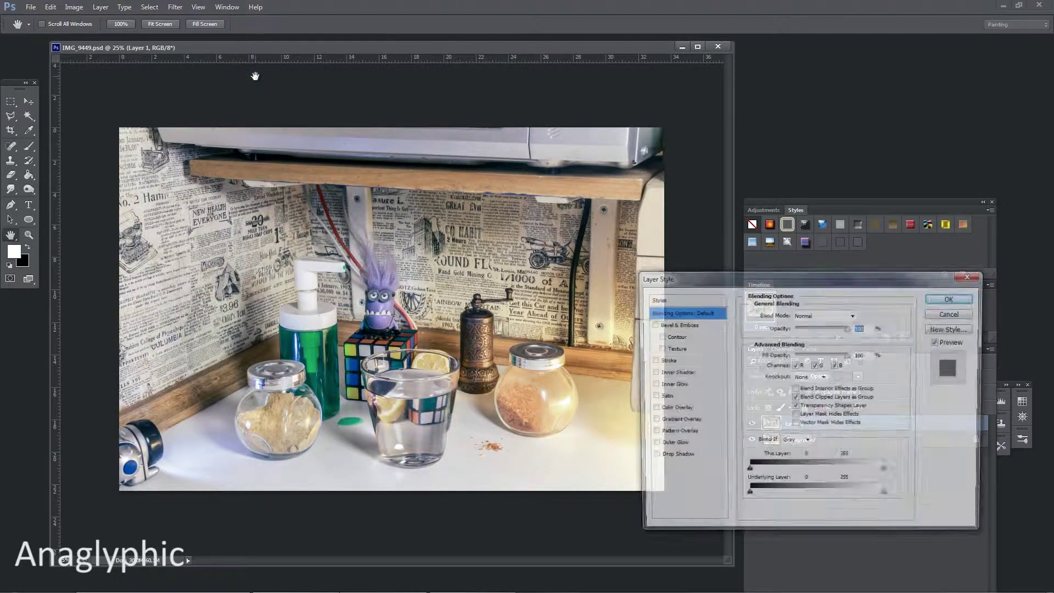
left_click(814, 365)
left_click(835, 365)
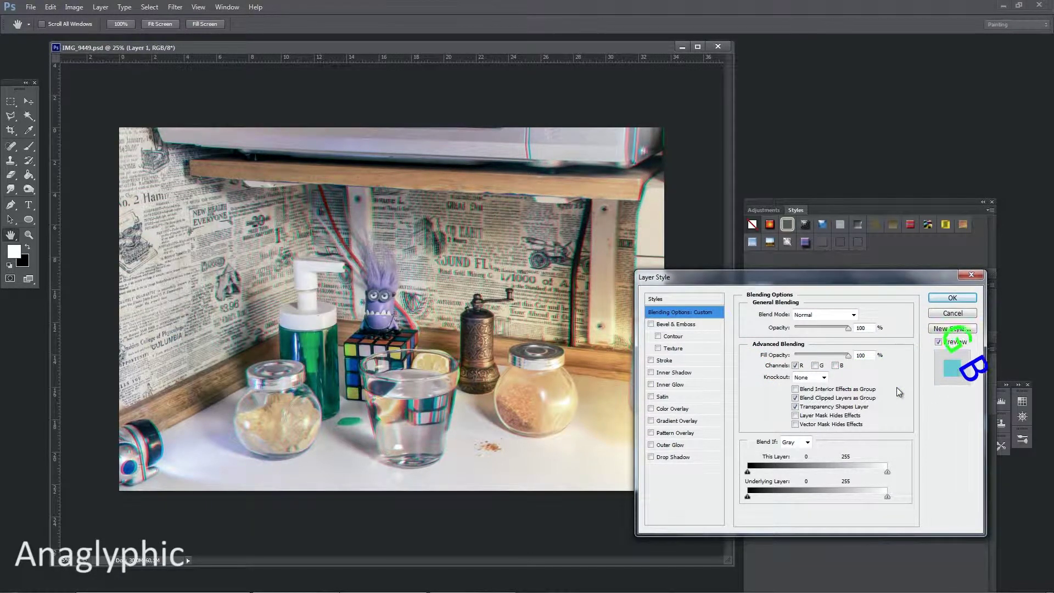
left_click(940, 297)
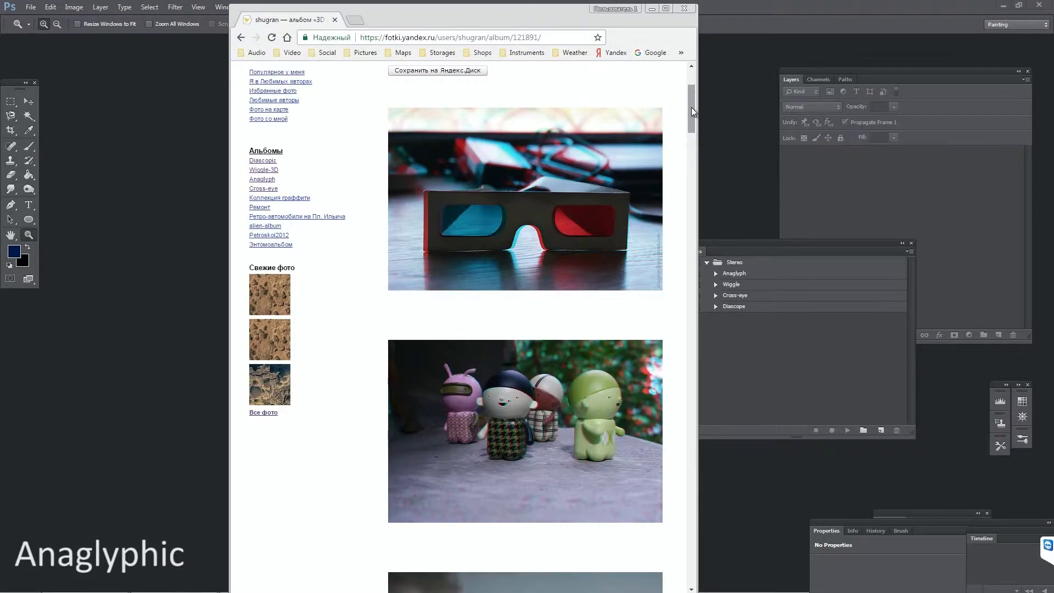
left_click_drag(690, 107, 690, 342)
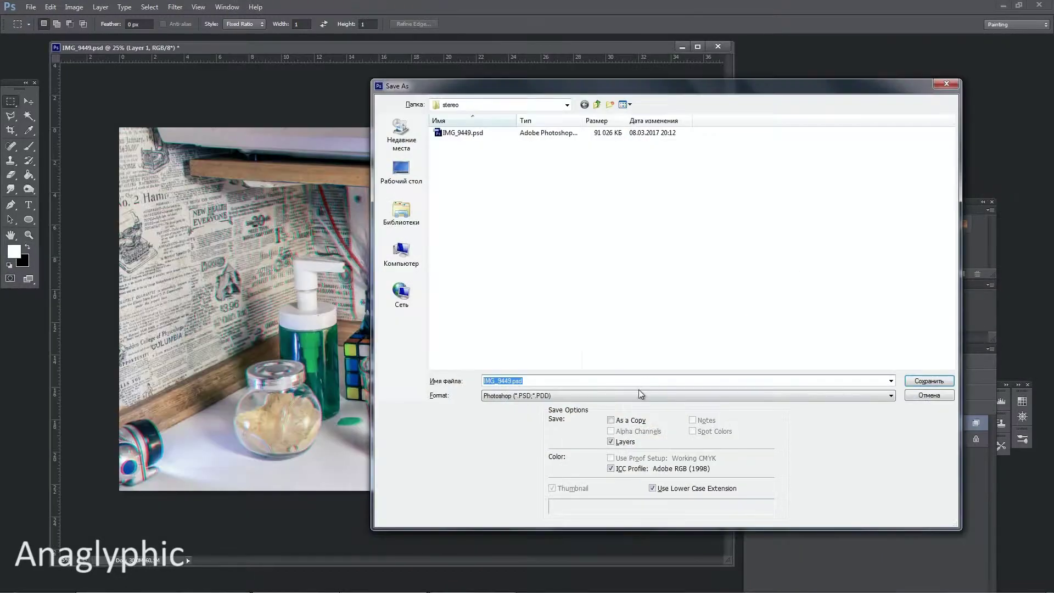
Save the anaglyph image in the stereo folder in another file format under a new name
left_click(638, 395)
left_click(601, 452)
key("shift+Tab")
type("a")
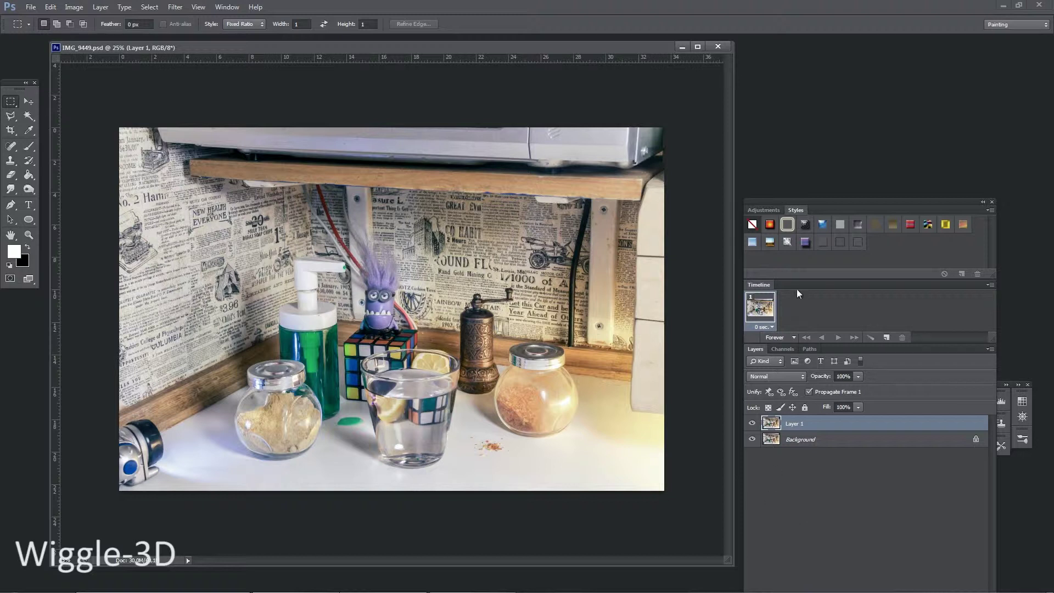
mouse_move(796, 287)
left_mouse_down()
mouse_move(795, 277)
mouse_move(799, 286)
left_mouse_up()
left_click(227, 7)
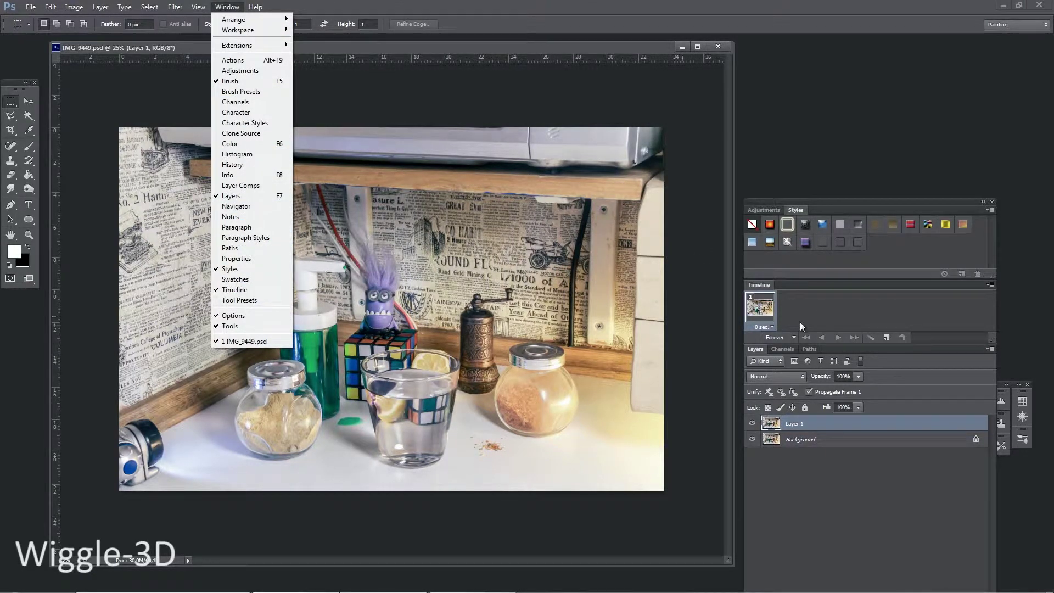
left_click(815, 311)
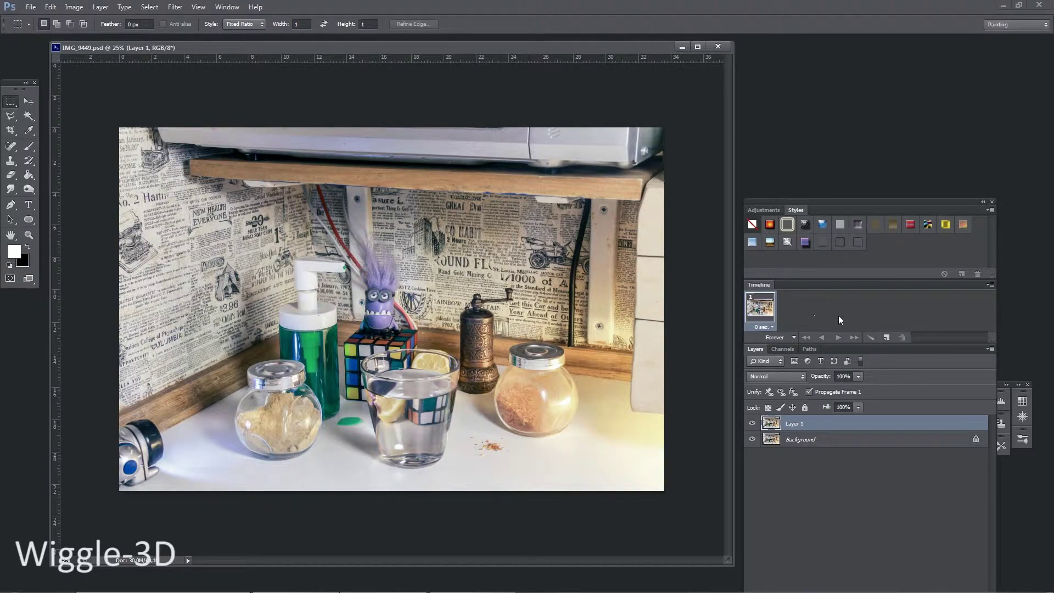
Copy the first animation frame and paste it once after the selected frame
left_click(988, 285)
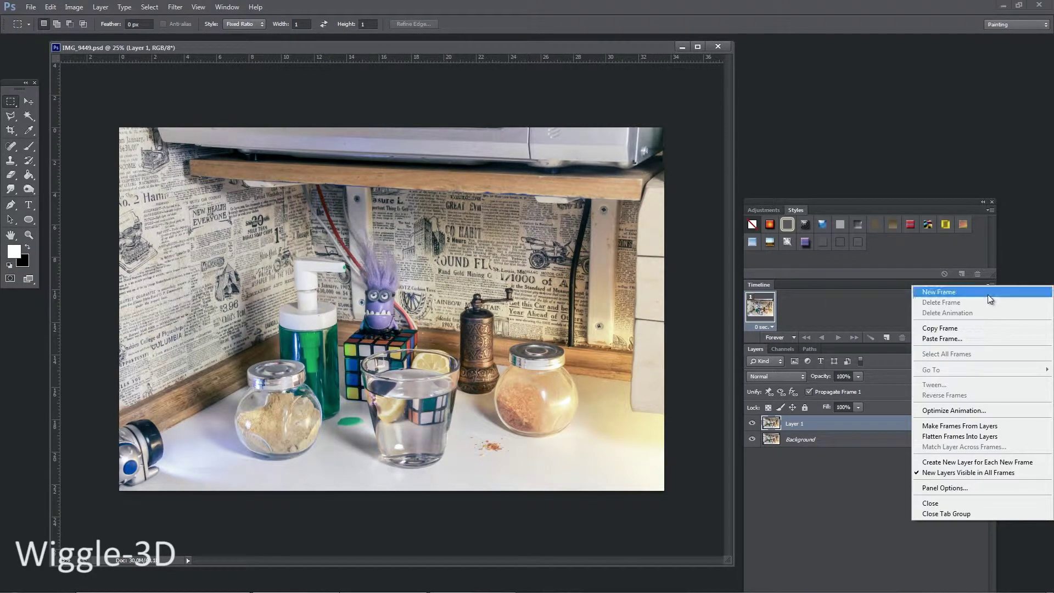
left_click(966, 328)
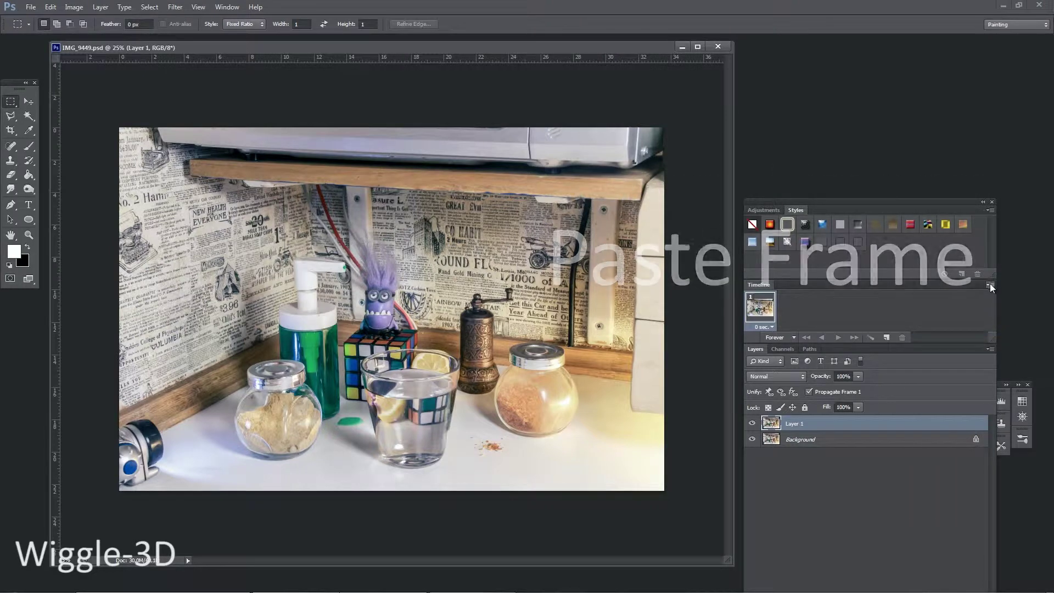
left_click(990, 284)
left_click(967, 338)
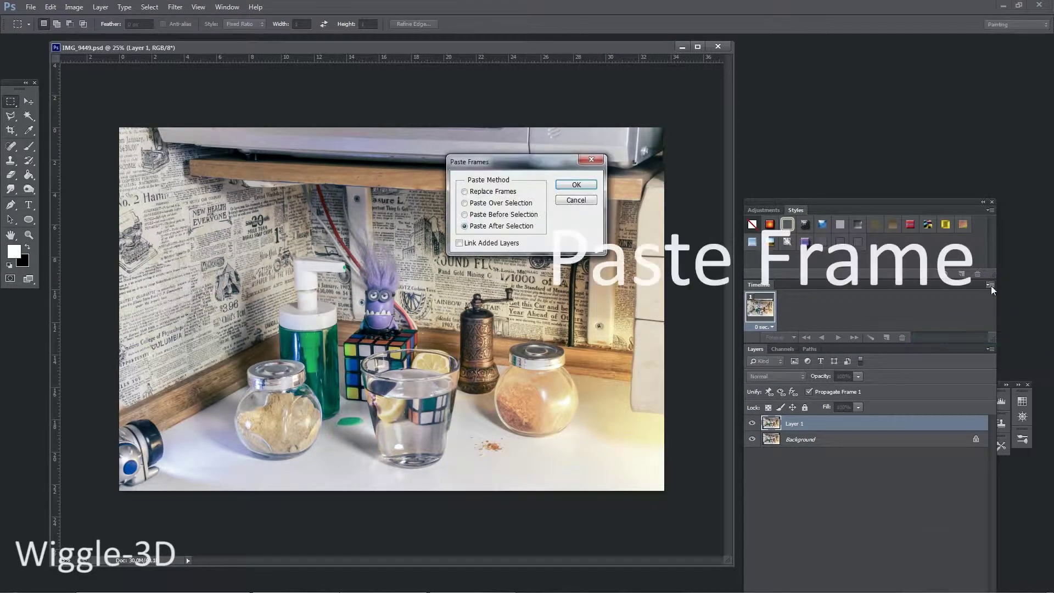
key("Return")
Paste the copied frame six more times after the selection to build an eight-frame animation
left_click(991, 286)
left_click(971, 340)
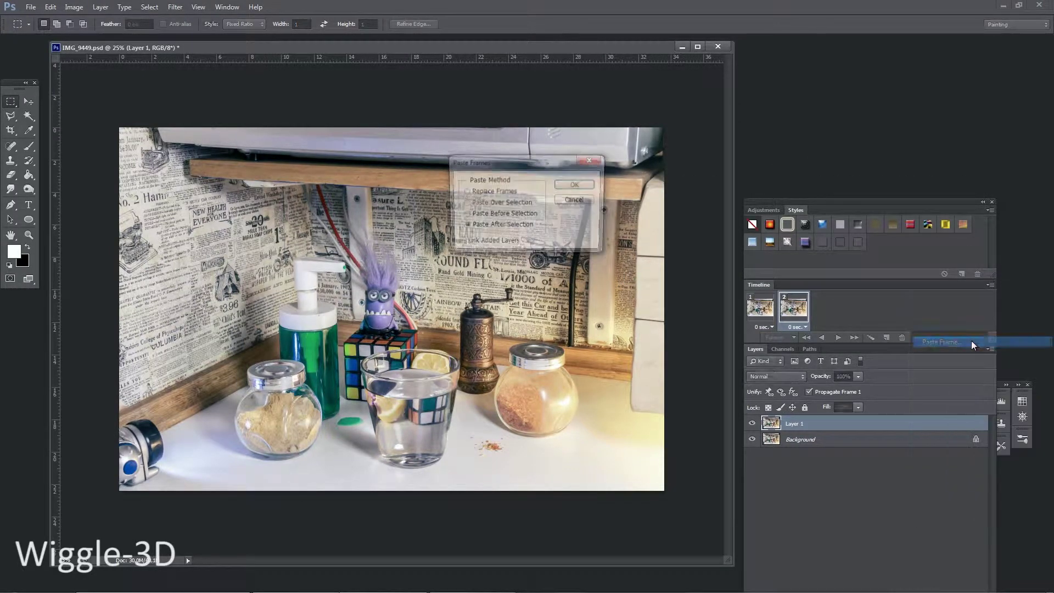
key("Return")
left_click(990, 284)
left_click(941, 341)
key("Return")
left_click(989, 285)
left_click(942, 340)
key("Return")
left_click(989, 284)
left_click(942, 340)
key("Return")
left_click(989, 285)
left_click(976, 341)
key("Return")
left_click(990, 285)
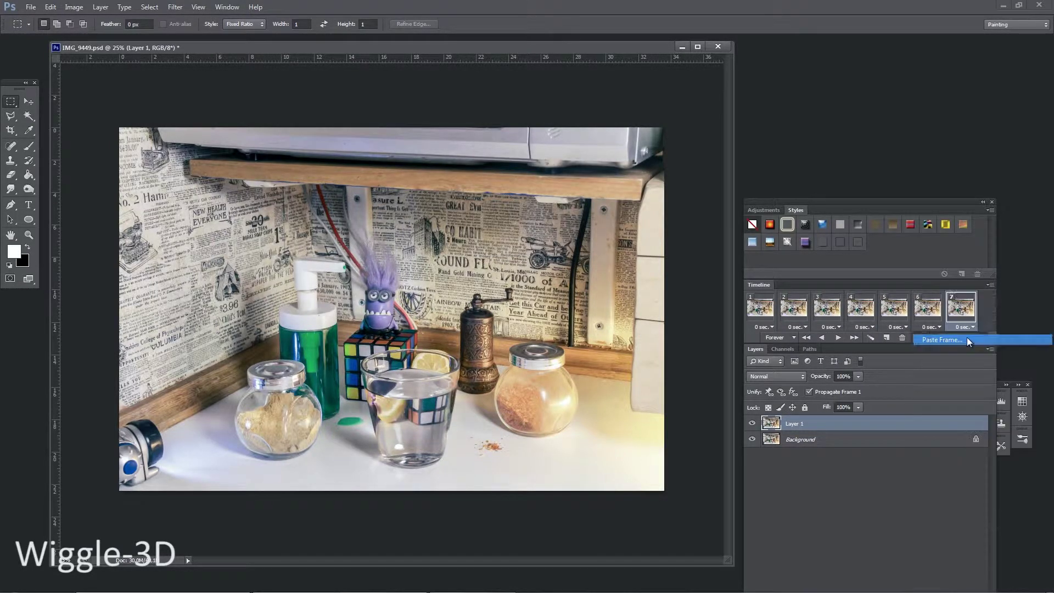
left_click(967, 338)
key("Return")
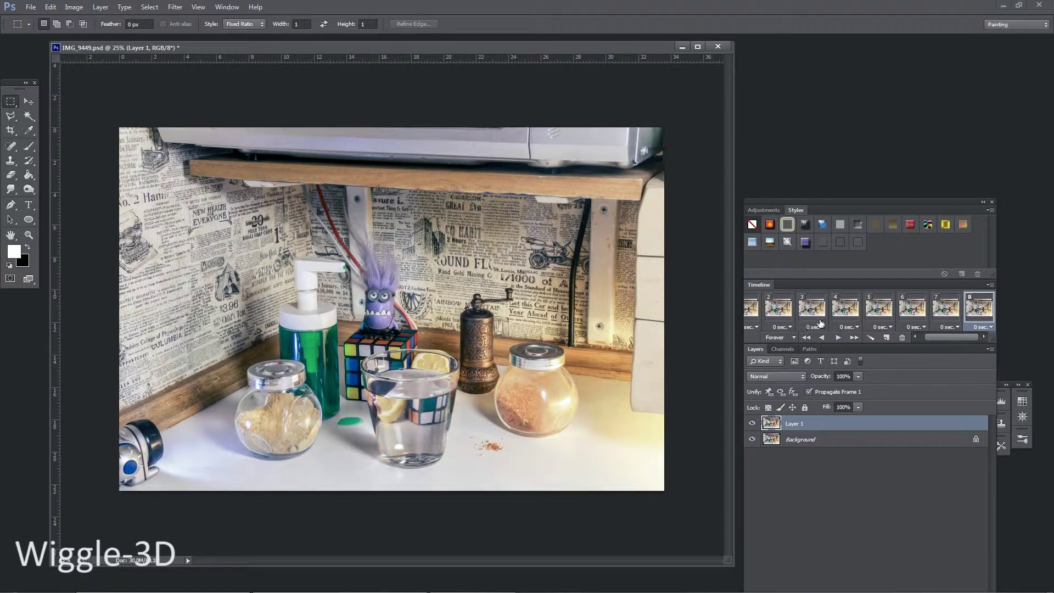
Select all eight animation frames and set their delay to 0.1 seconds
left_click(755, 314, "shift")
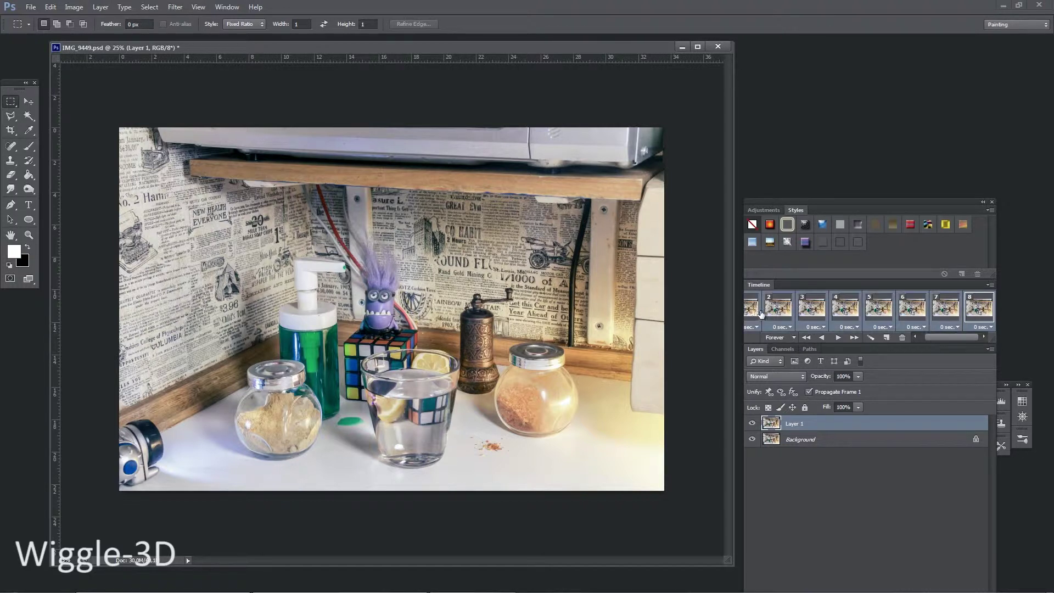
left_click(790, 327)
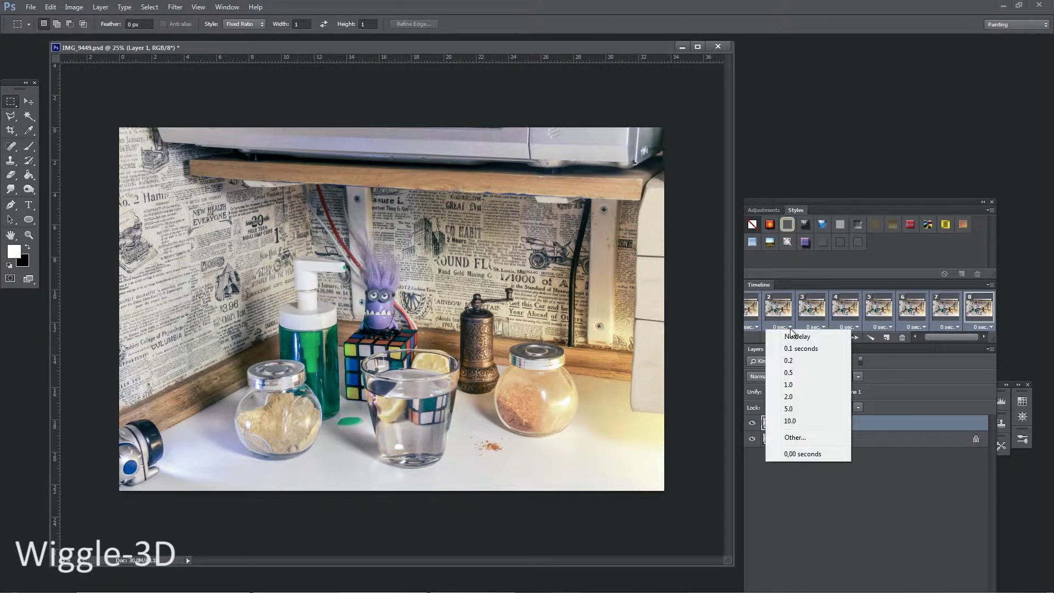
left_click(802, 348)
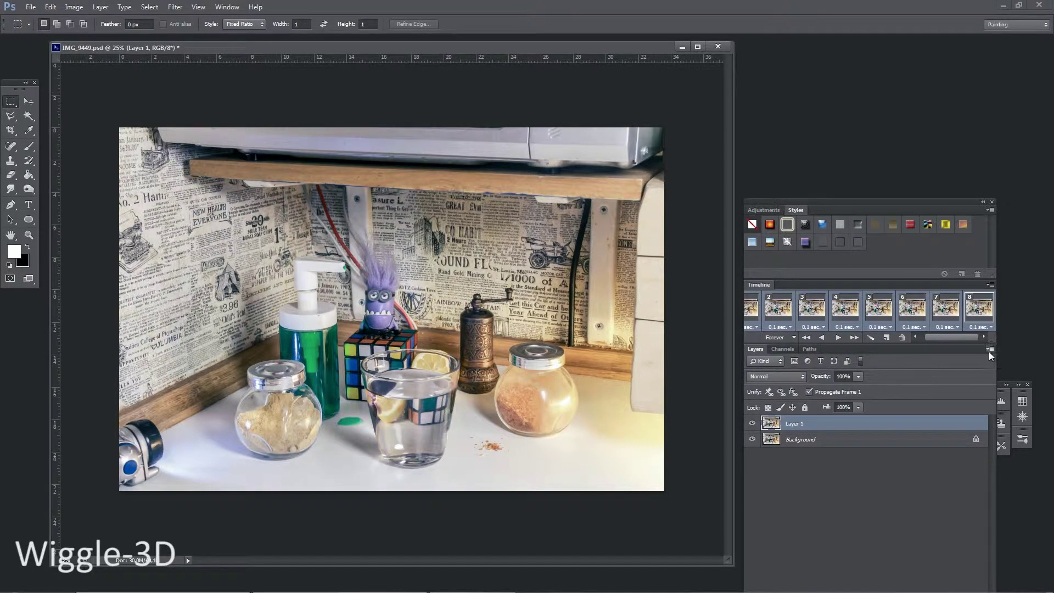
Set Layer 1's opacity to 75% in frame 2 of the animation
left_click_drag(961, 339, 918, 340)
left_click(755, 313)
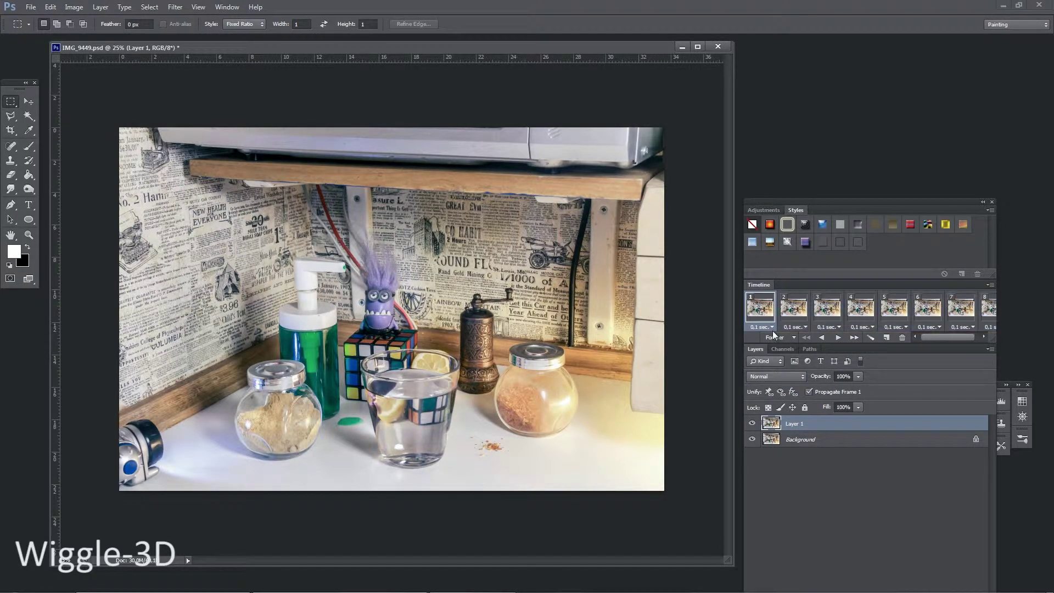
left_click(791, 310)
left_click(842, 376)
type("75")
key("Return")
Set Layer 1's opacity to 50% in frame 3 and 25% in frame 4
left_click(826, 307)
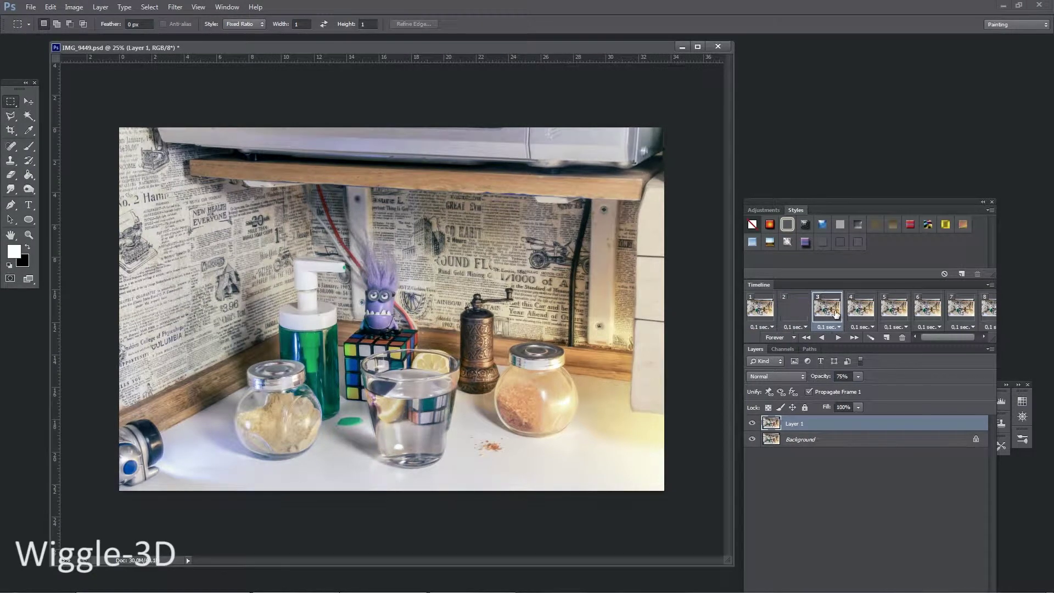
left_click(841, 376)
type("50")
key("Return")
left_click(860, 308)
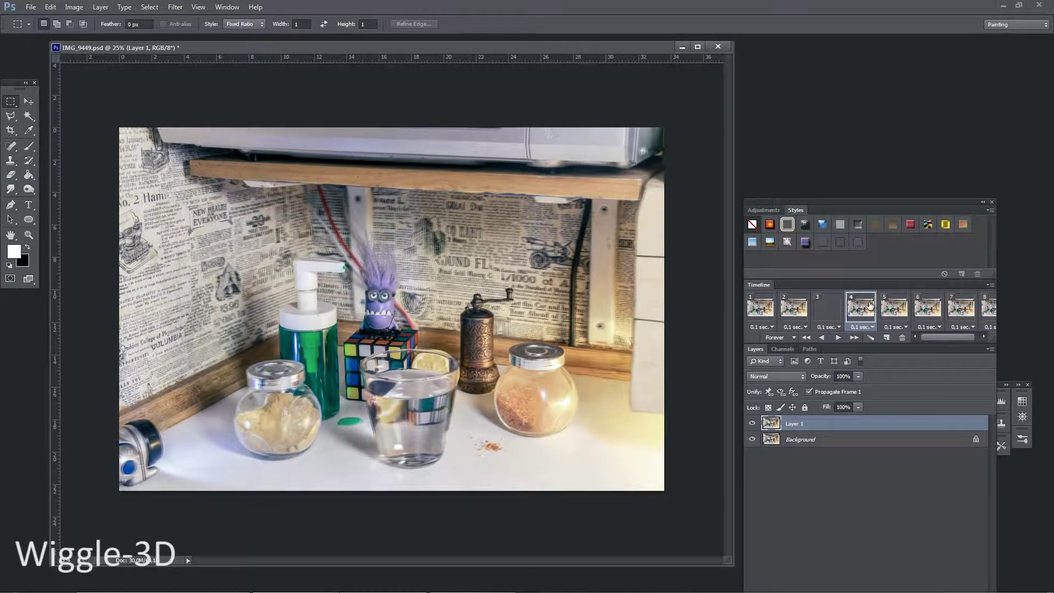
left_click(841, 376)
type("25")
key("Return")
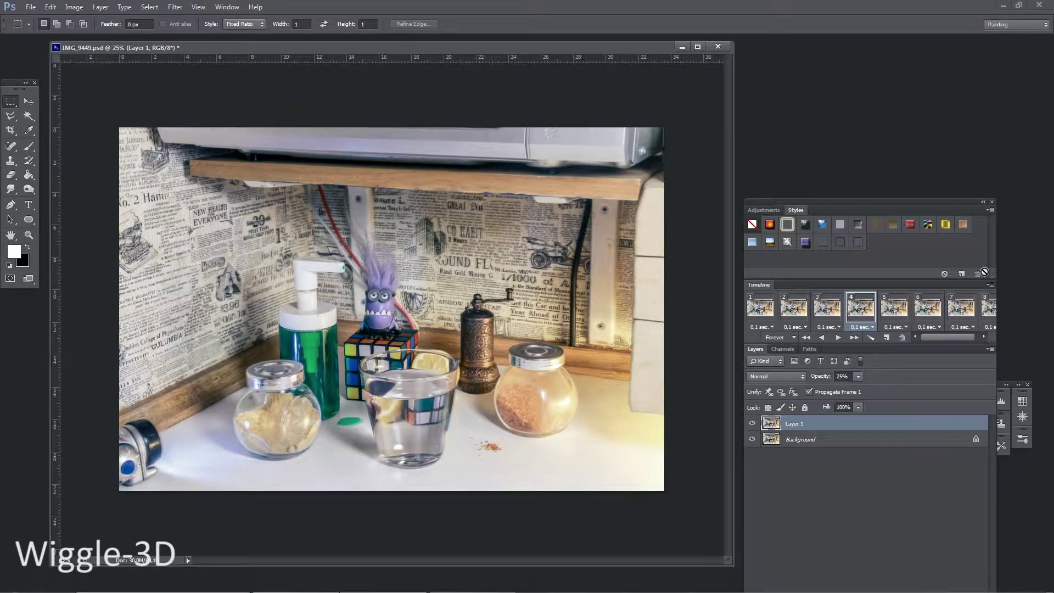
Set Layer 1's opacity to 0% in frame 5 and 25% in frame 6
left_click(906, 313)
left_click(858, 376)
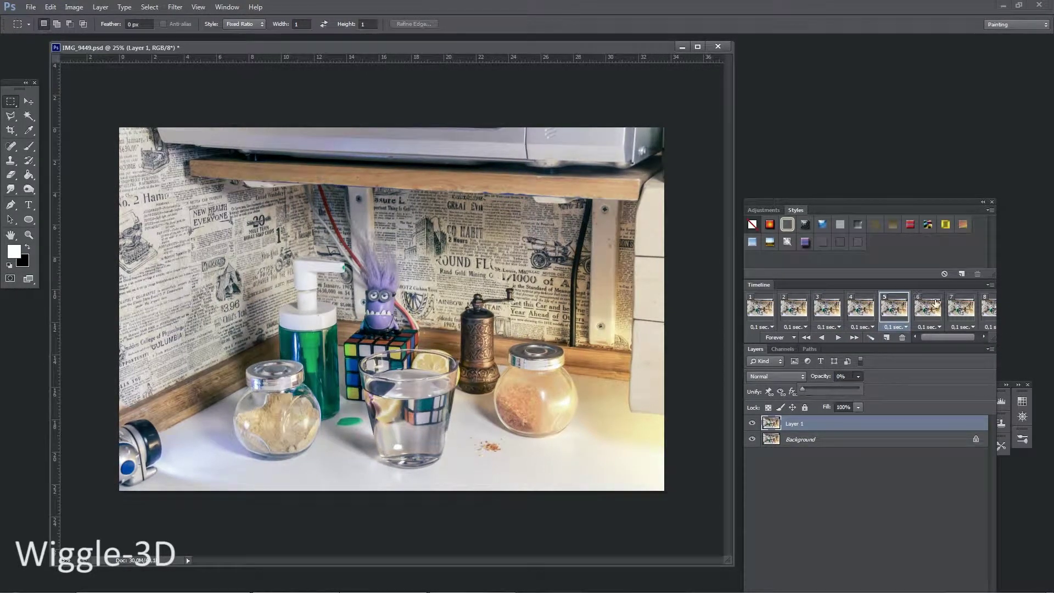
left_click(929, 307)
left_click(841, 376)
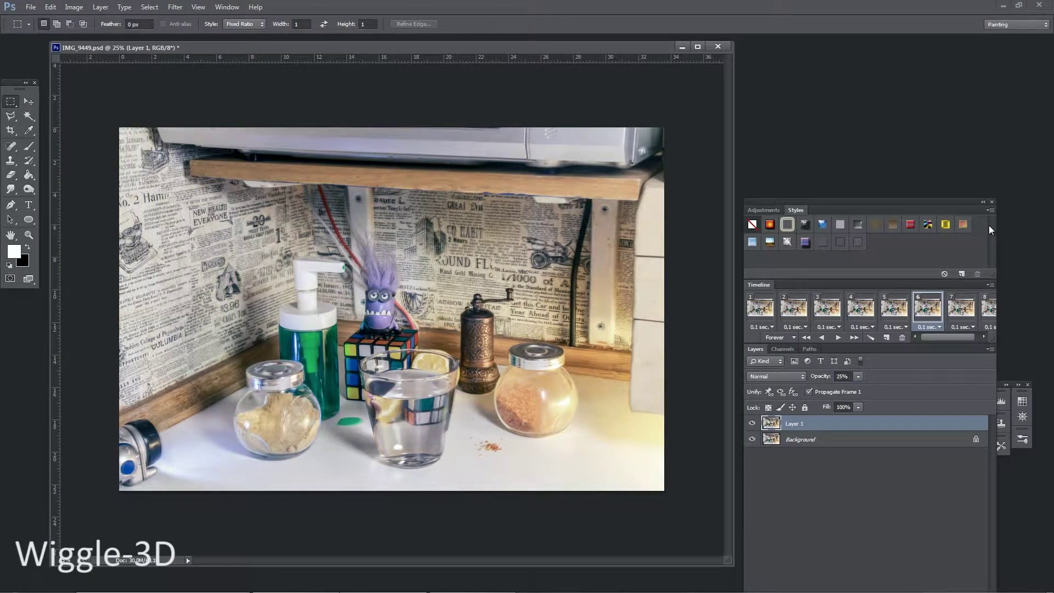
Set Layer 1's opacity to 50% in frame 7 and 75% in frame 8
left_click(960, 310)
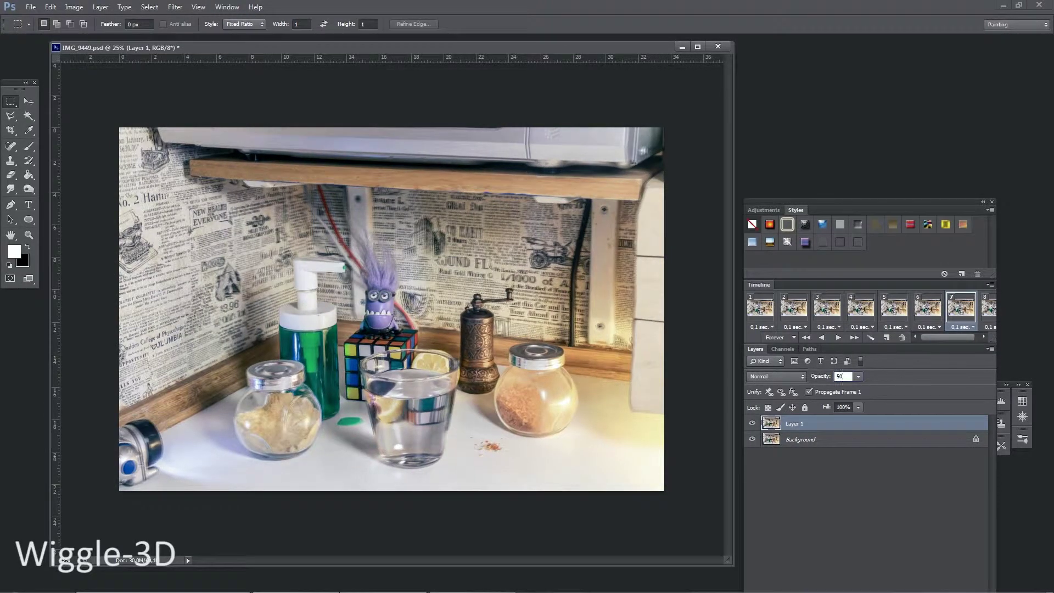
left_click(988, 309)
key("7")
key("5")
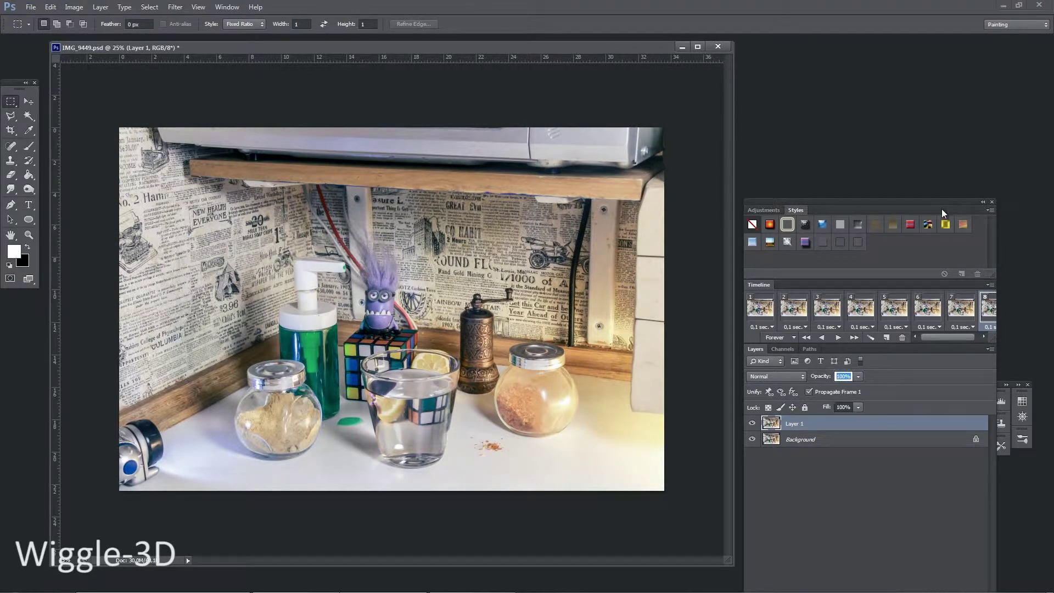
Play the wiggle animation, stop it, and return to the first frame
left_click(840, 340)
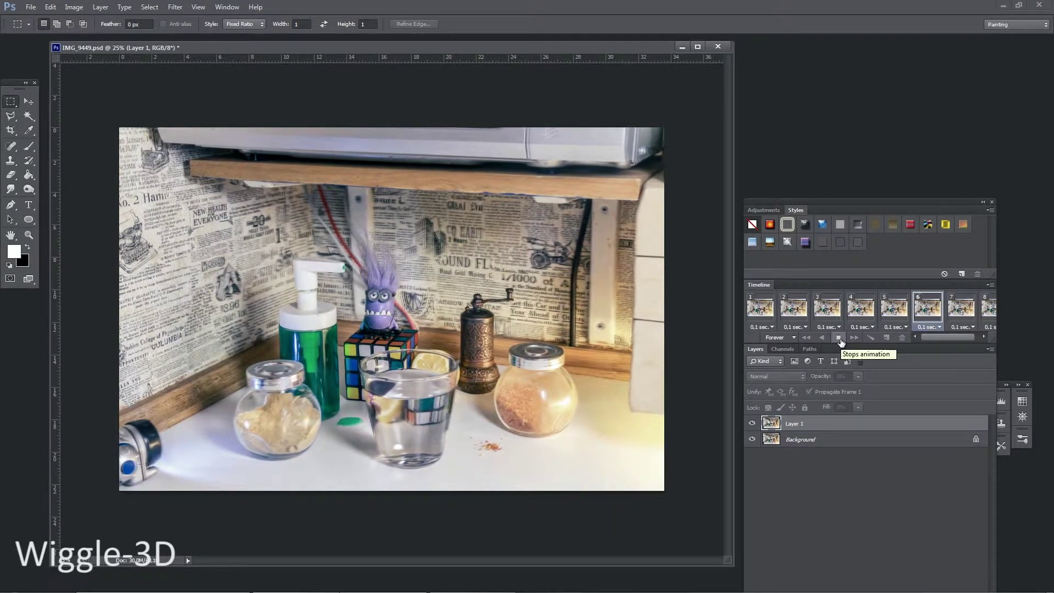
left_click(838, 338)
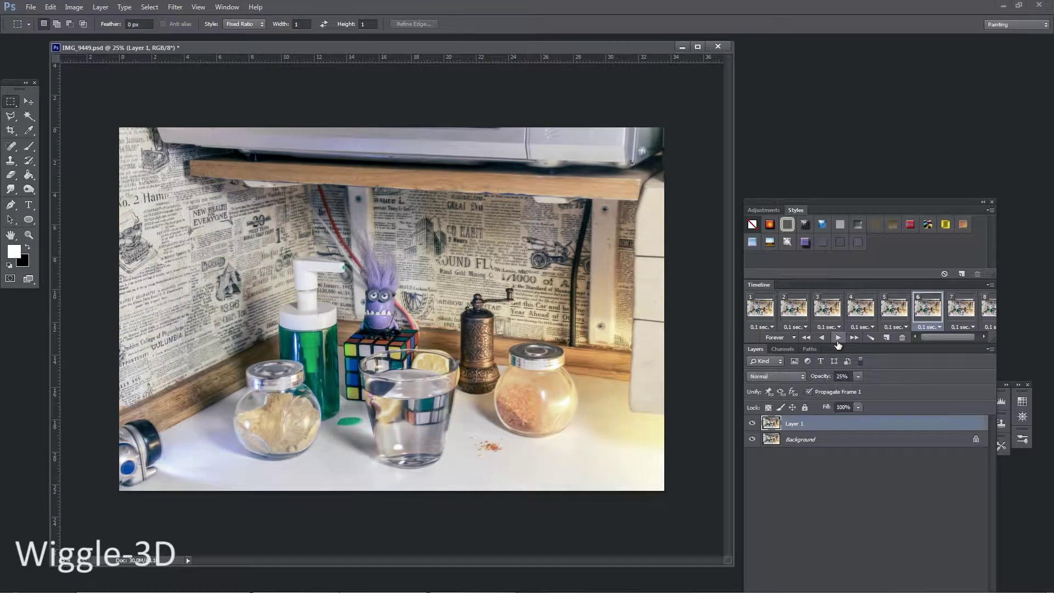
left_click(754, 312)
Resize the image to 30 percent of its width and height with proportions constrained
left_click(74, 7)
left_click(88, 83)
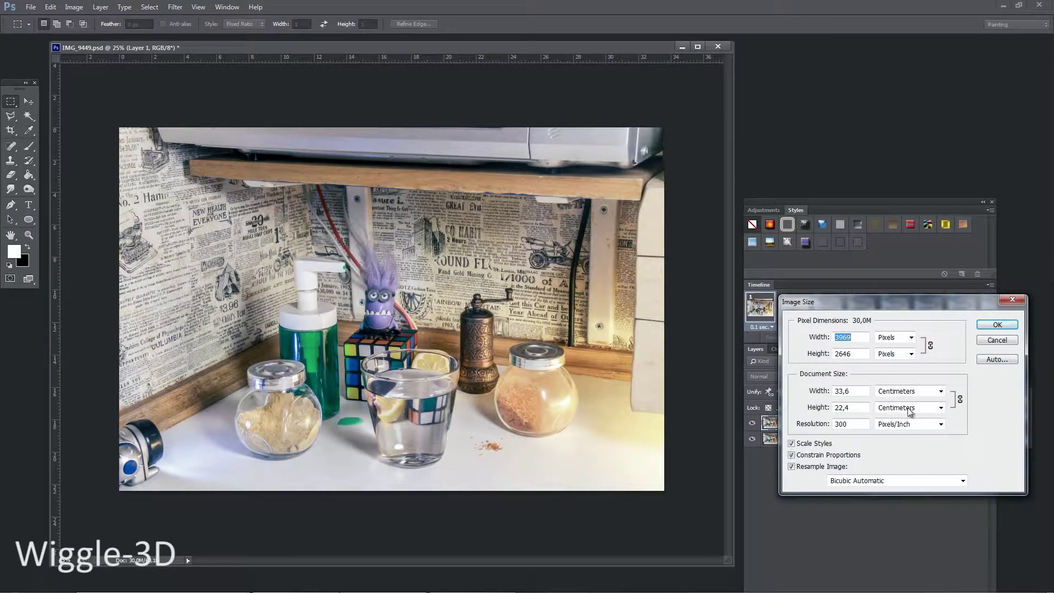
left_click(894, 337)
left_click(891, 353)
type("30")
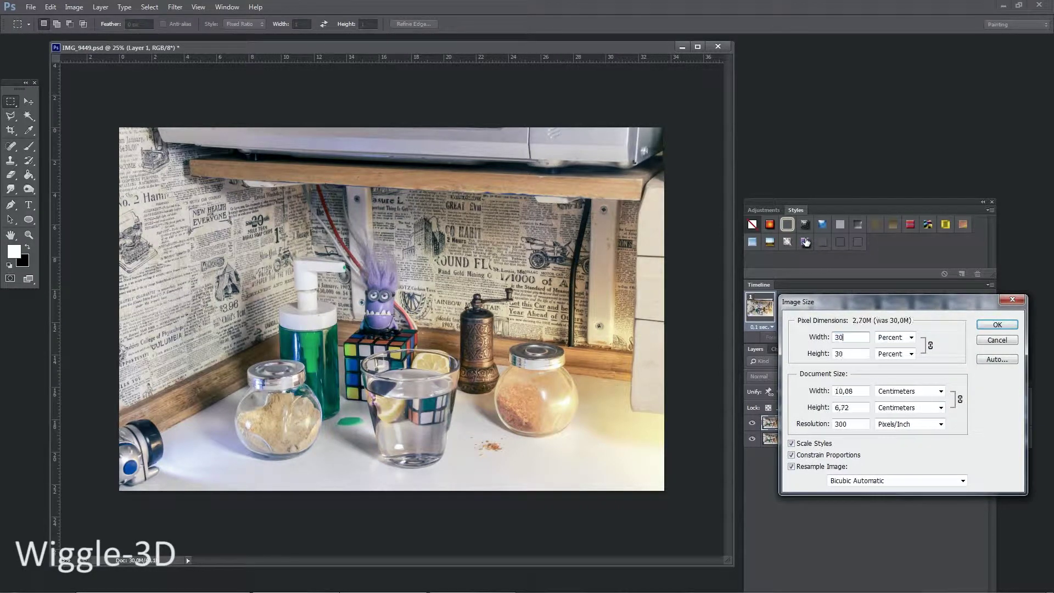
key("Return")
Save the animation for the web as a 256-color GIF that loops forever
left_click(33, 8)
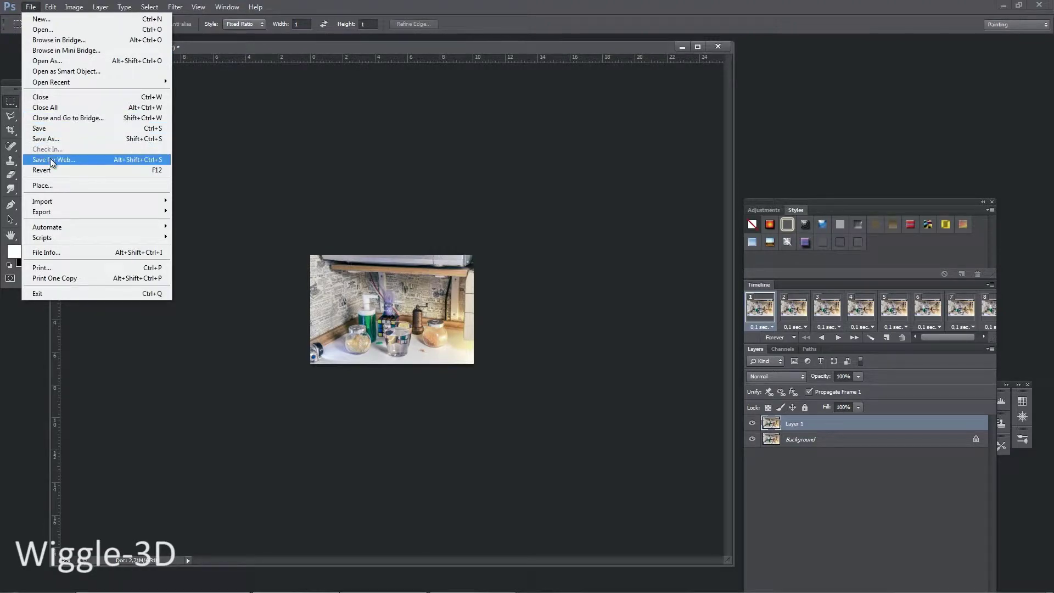
left_click(97, 159)
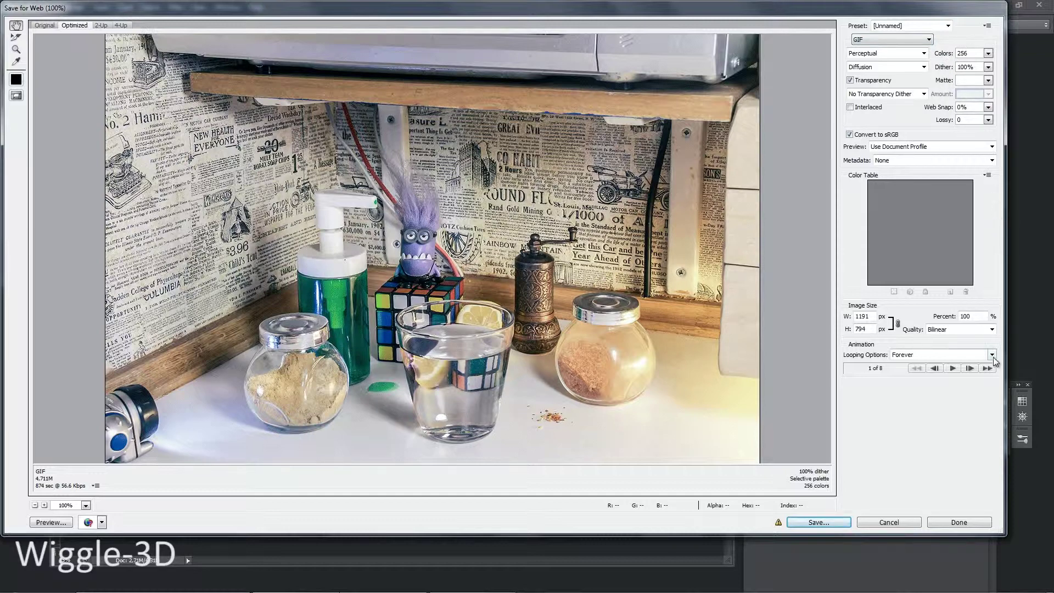
left_click(819, 522)
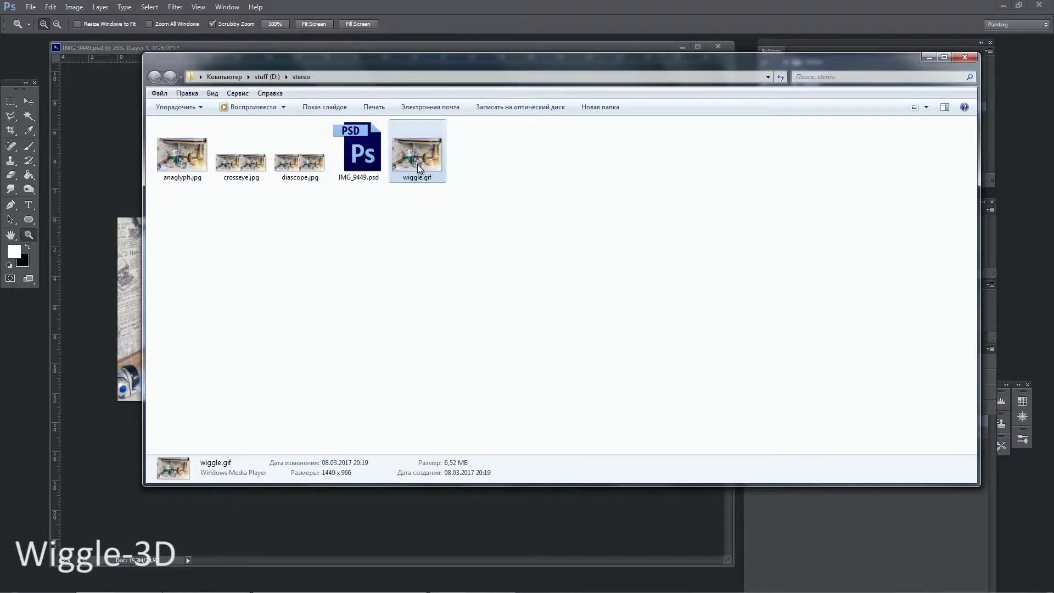
Open wiggle.gif from the stereo folder in another program to view the animation
right_click(417, 164)
mouse_move(485, 307)
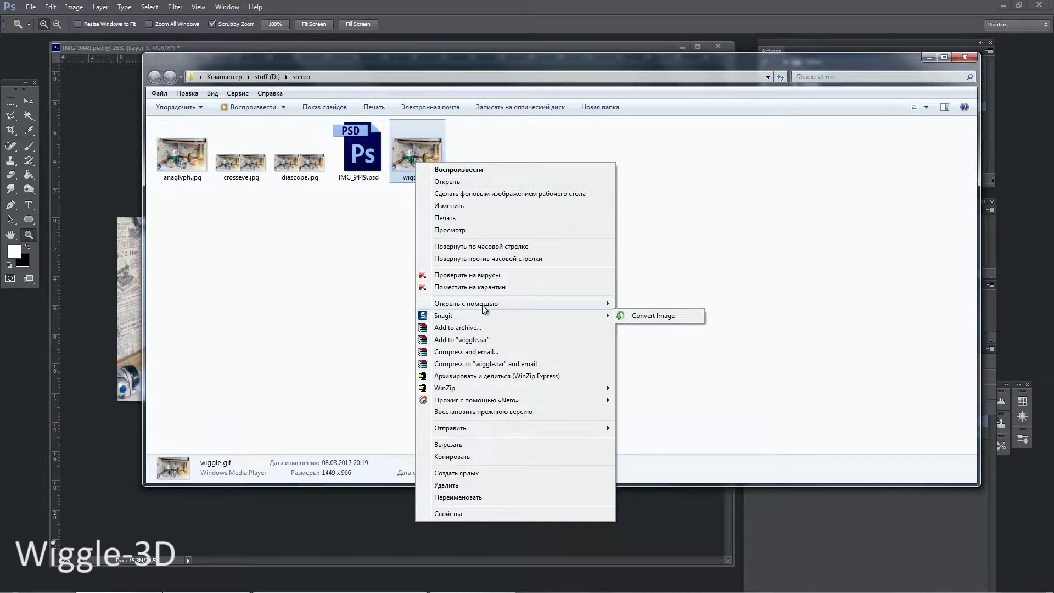
left_click(653, 301)
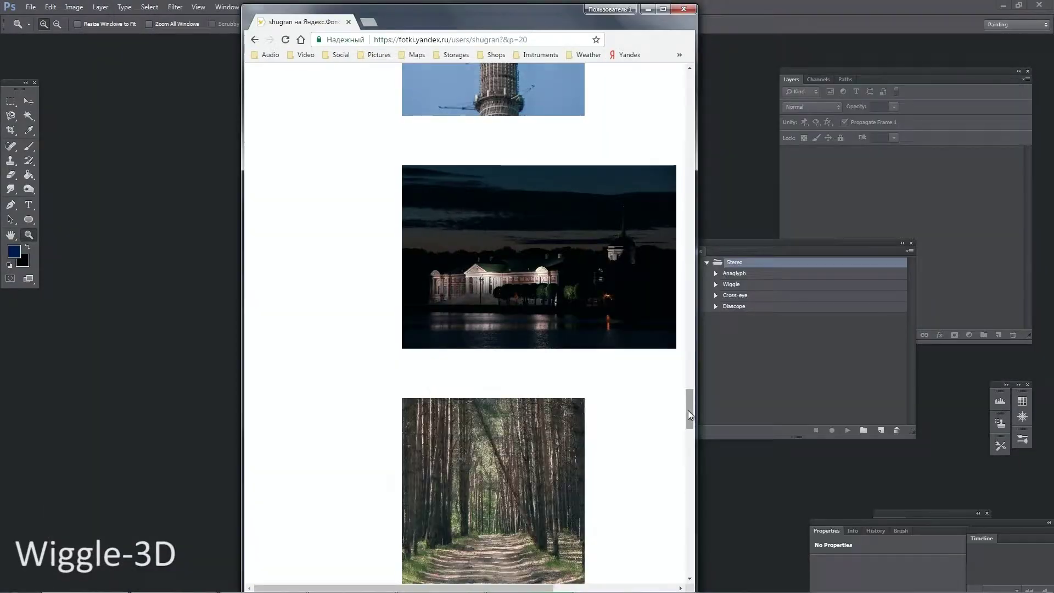
Browse the forest photos on the Yandex photo gallery page in the web browser
left_click_drag(688, 411, 690, 448)
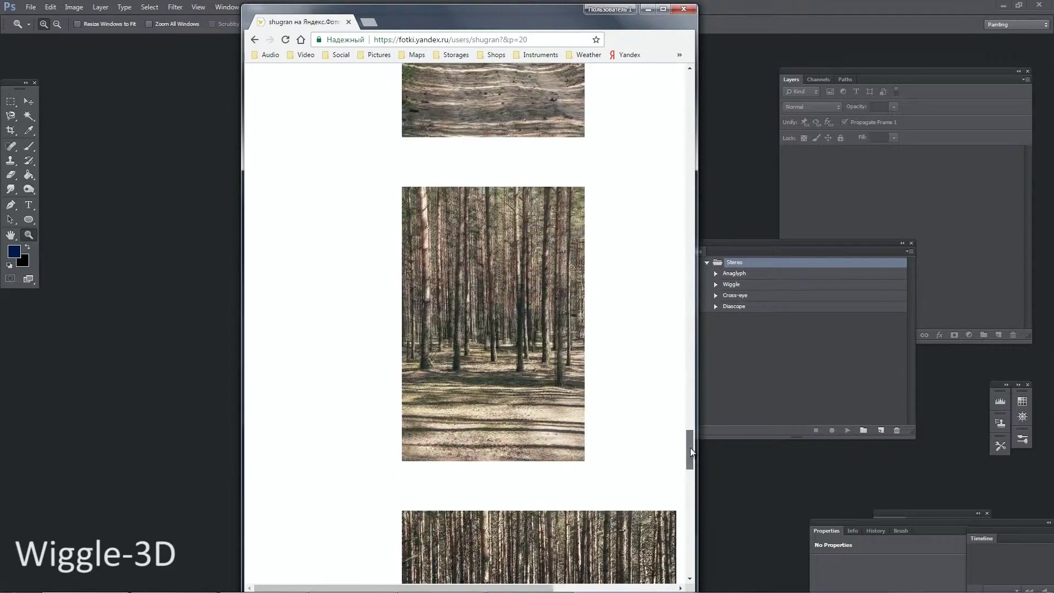
scroll(690, 448, "down", 2)
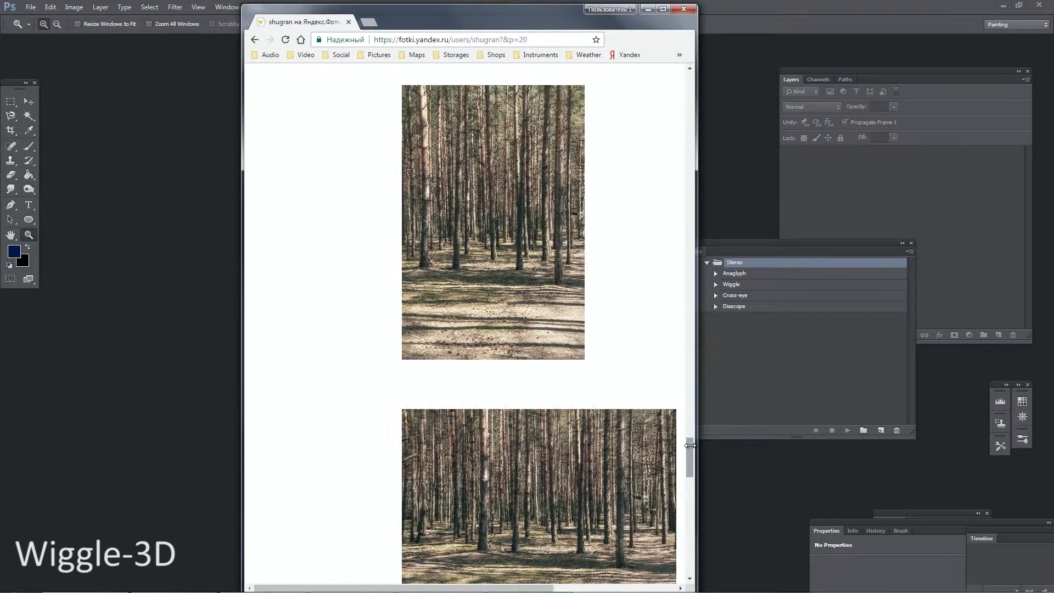
scroll(690, 445, "down", 2)
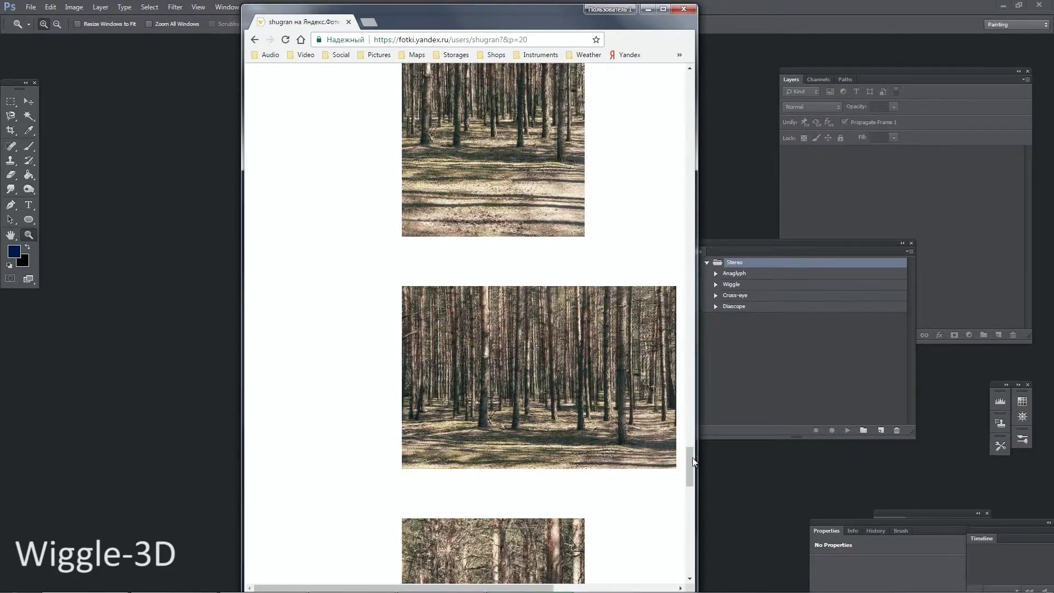
left_click_drag(689, 459, 693, 482)
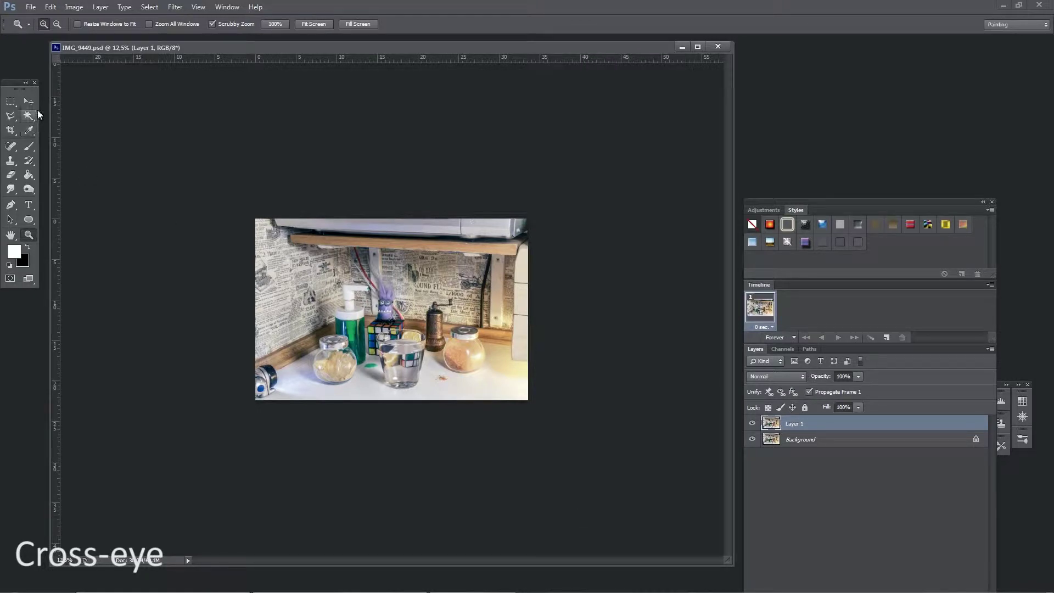
Widen the canvas of IMG_9449.psd to 200 percent from a middle-left anchor and move Layer 1 onto the empty right half
left_click(75, 8)
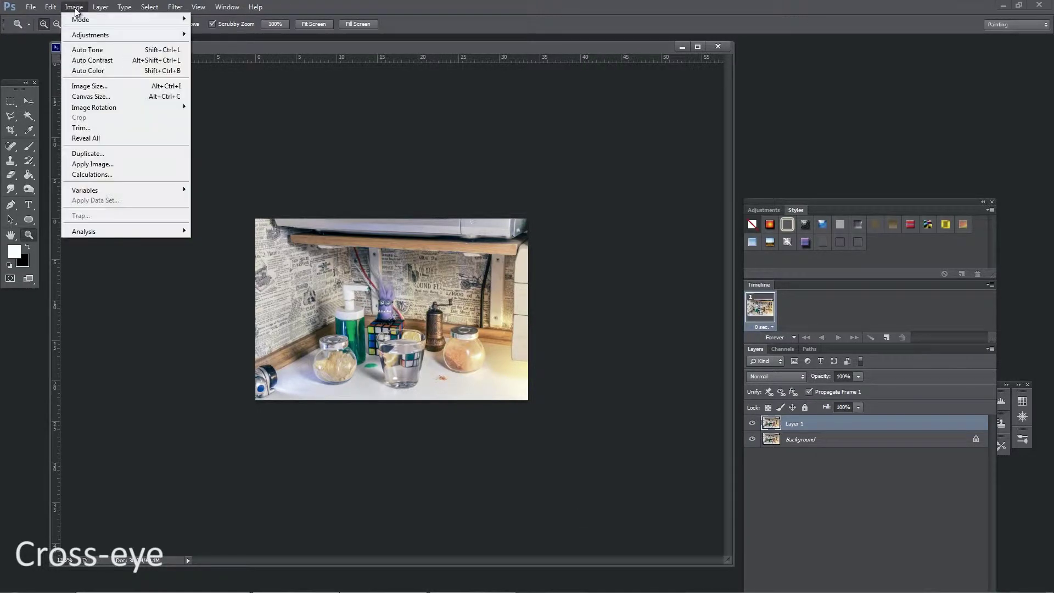
left_click(90, 97)
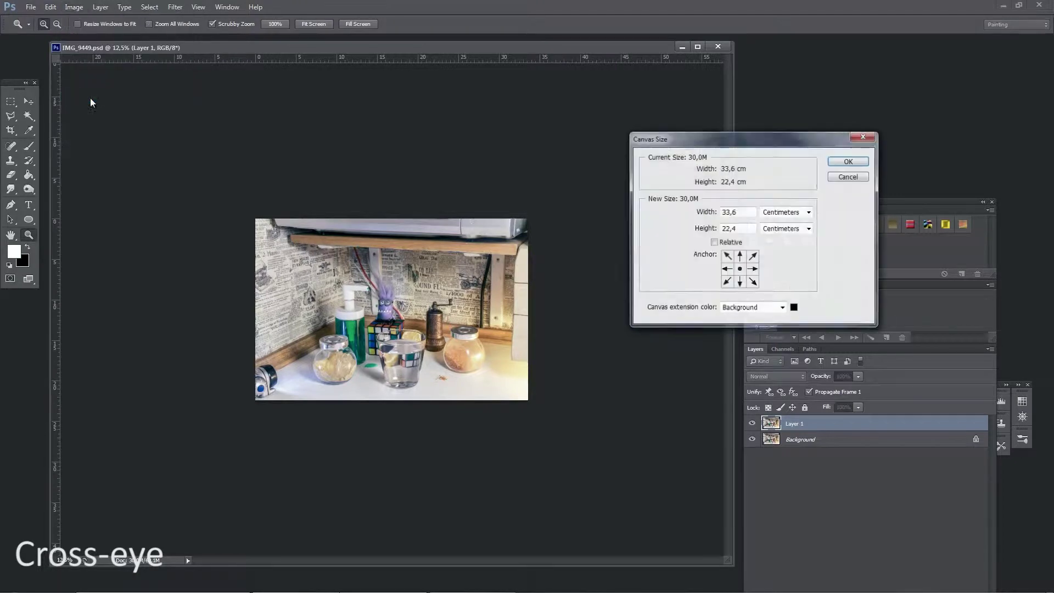
left_click(726, 269)
left_click(786, 212)
left_click(782, 224)
double_click(738, 211)
type("200")
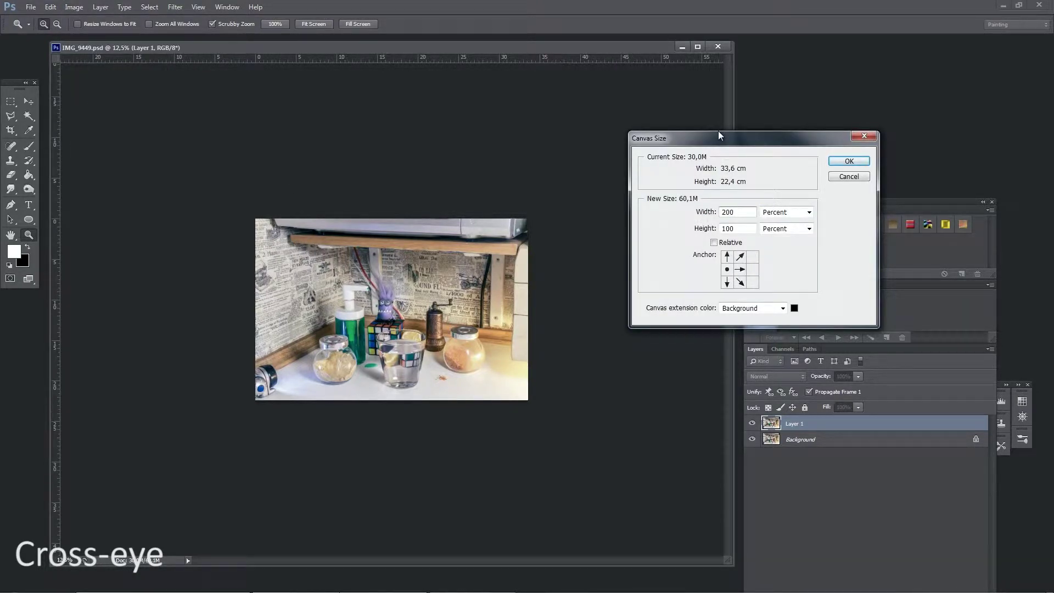
key("Return")
left_click(28, 101)
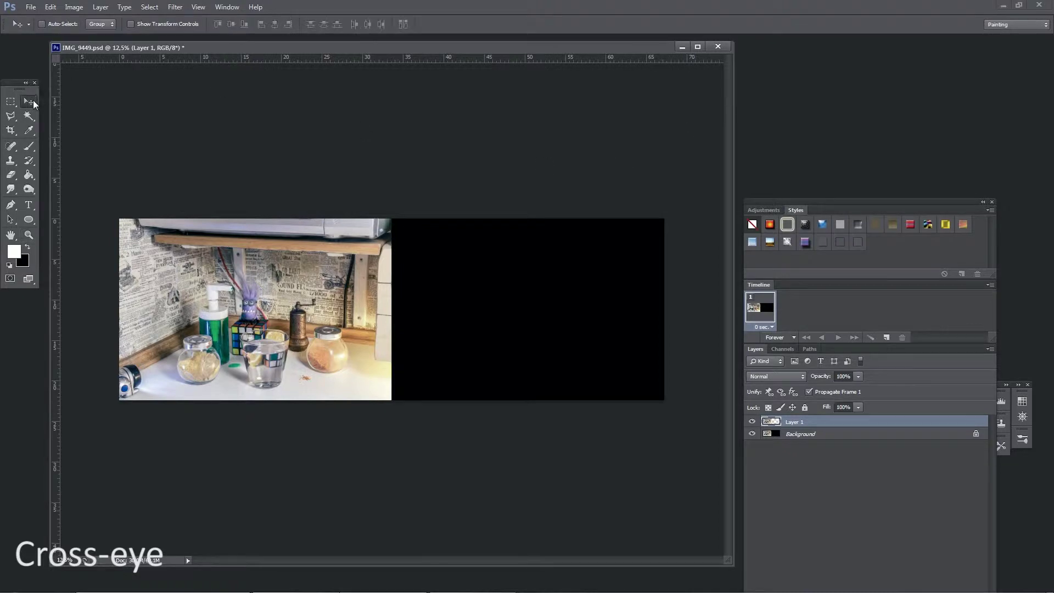
left_click_drag(248, 332, 523, 330)
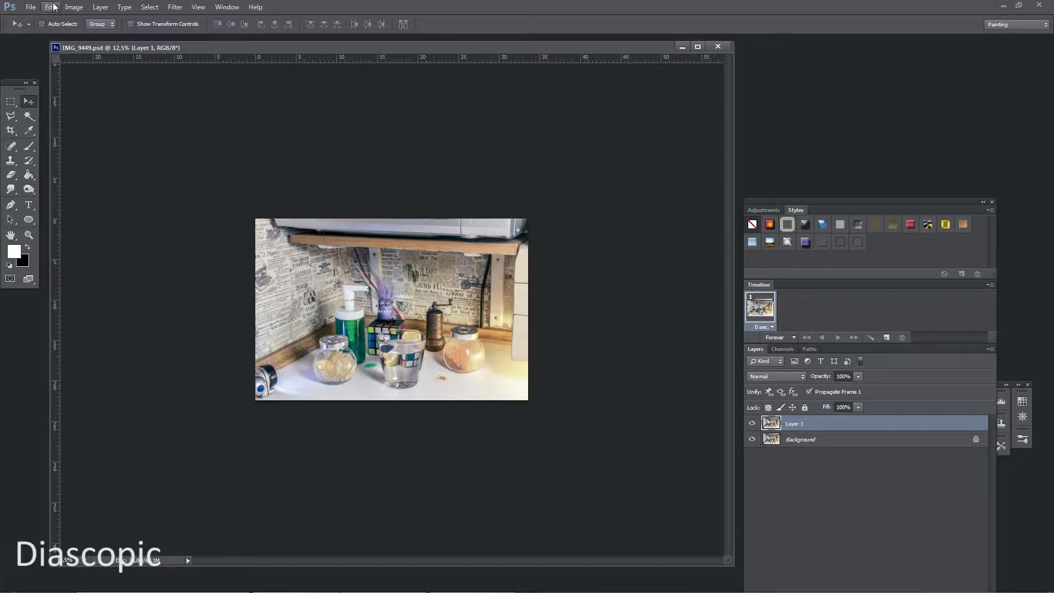
Widen the original image's canvas to 200 percent from a middle-right anchor and move Layer 1 33.6 cm onto the empty left half
left_click(73, 6)
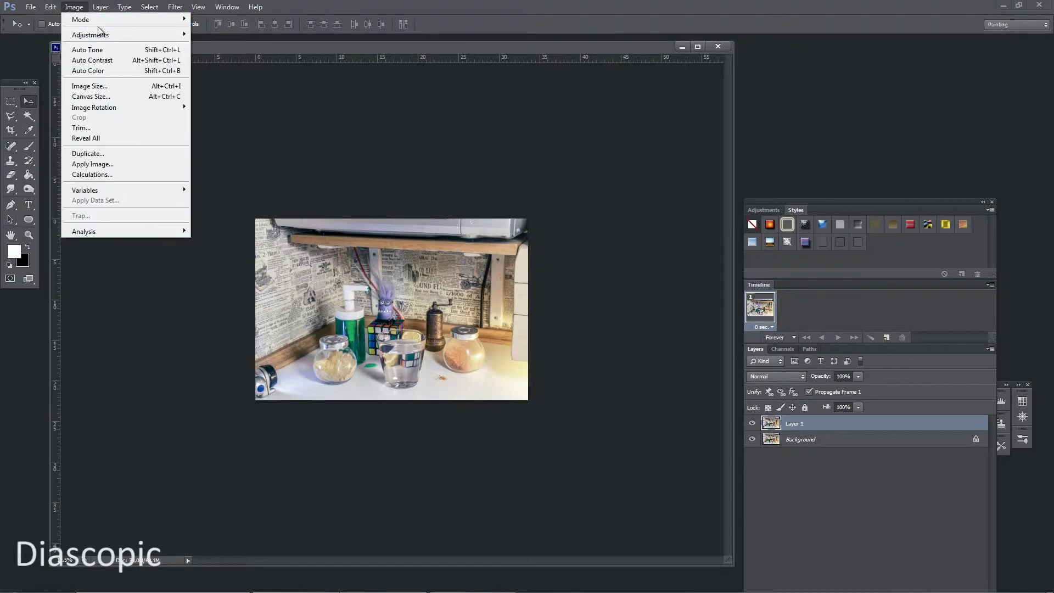
left_click(137, 97)
left_click(752, 270)
left_click(786, 212)
left_click(779, 226)
left_click(697, 215)
type("200")
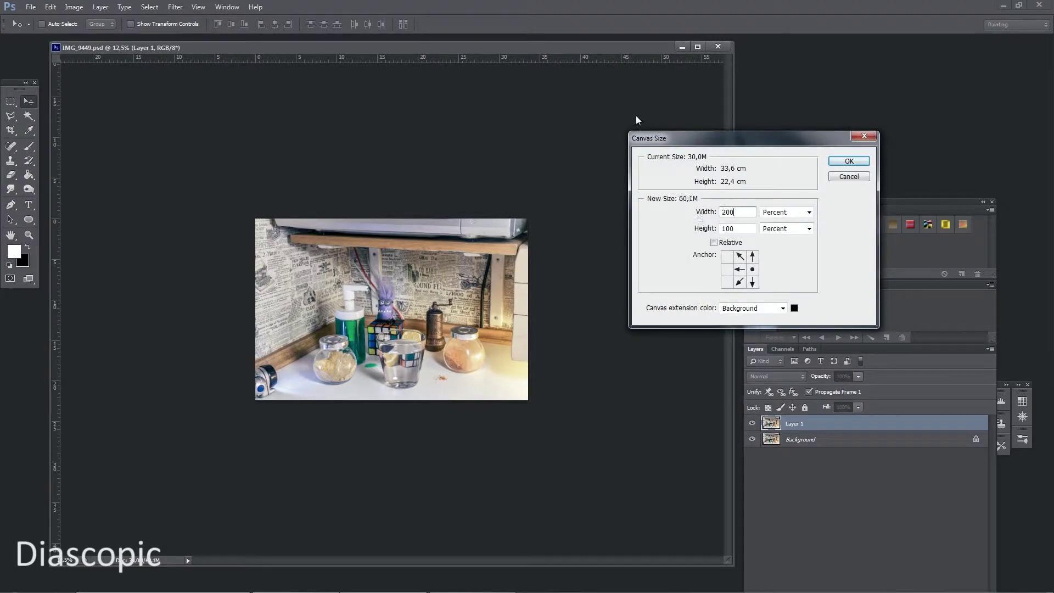
key("Return")
left_click_drag(555, 325, 288, 322)
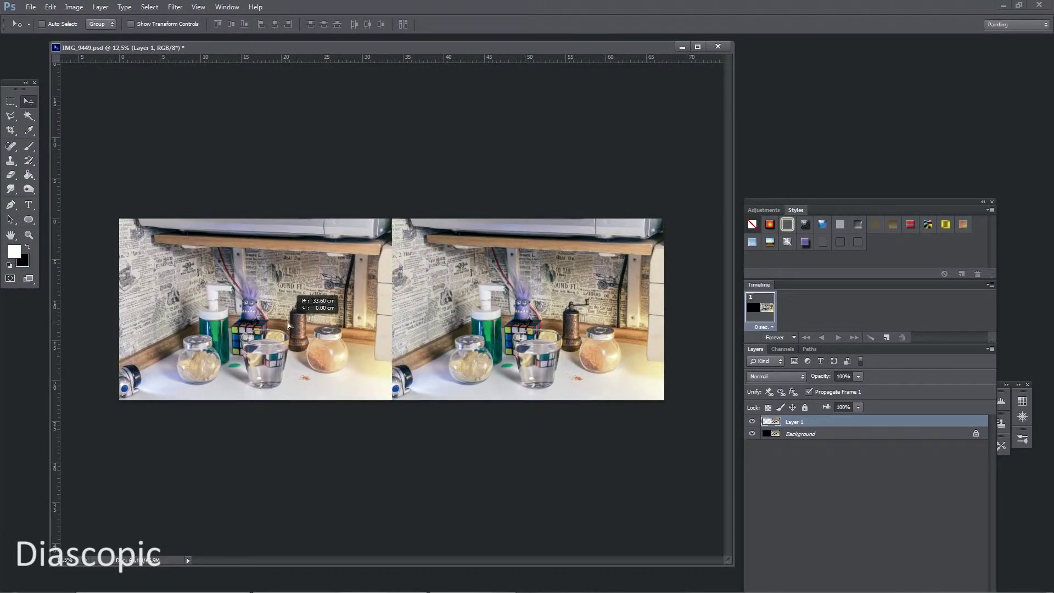